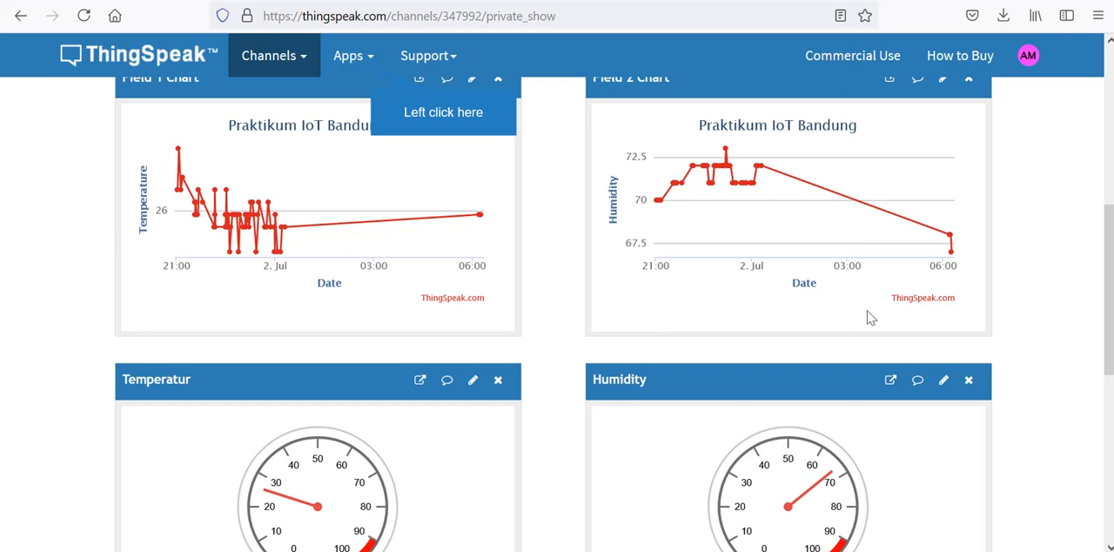
- Link the Twitter account through the ThingTweet app, authorize ThingTweet to access it, and return to the ThingTweet page
click(372, 57)
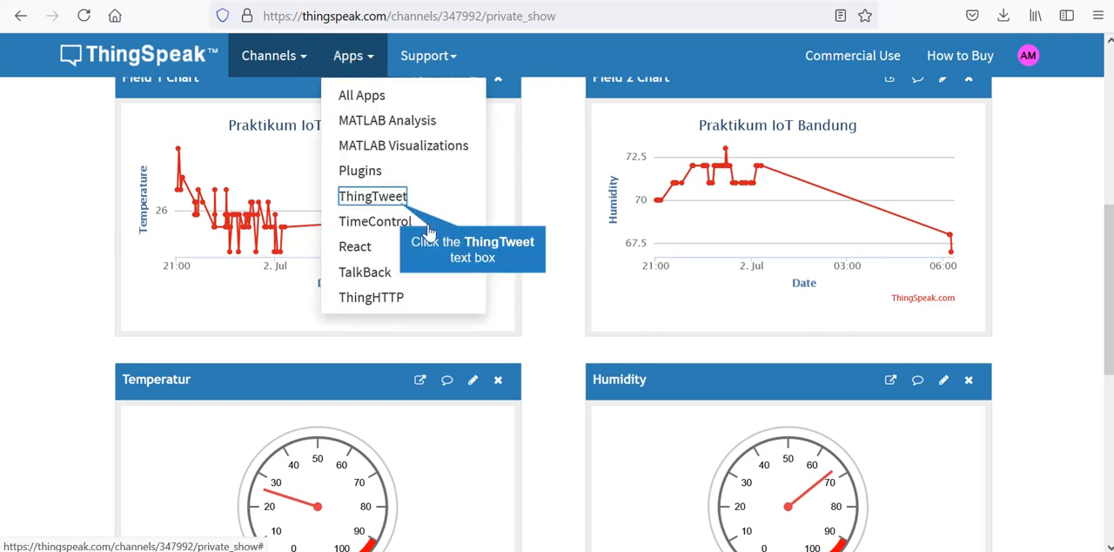
click(397, 201)
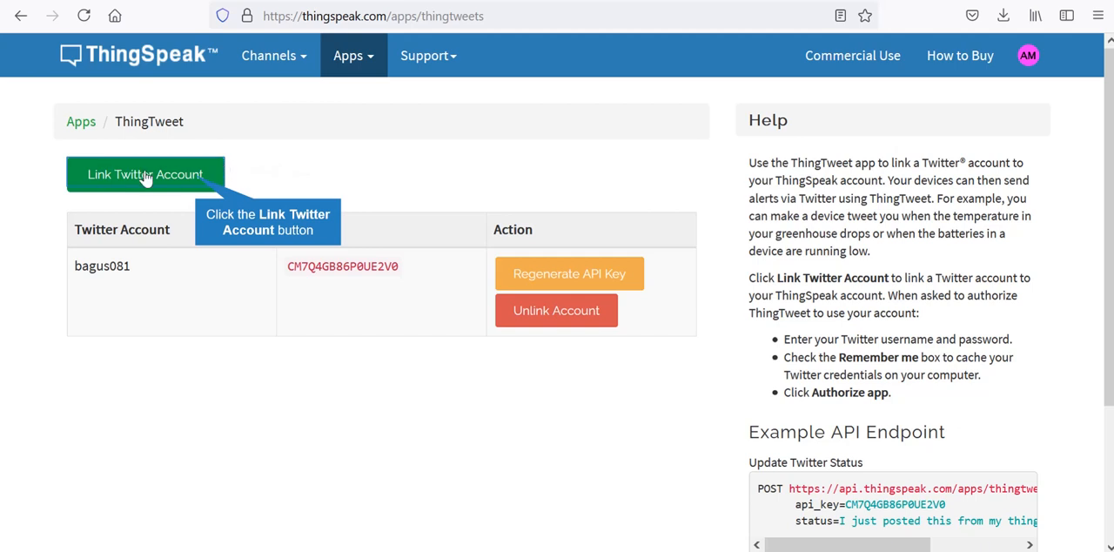
click(200, 181)
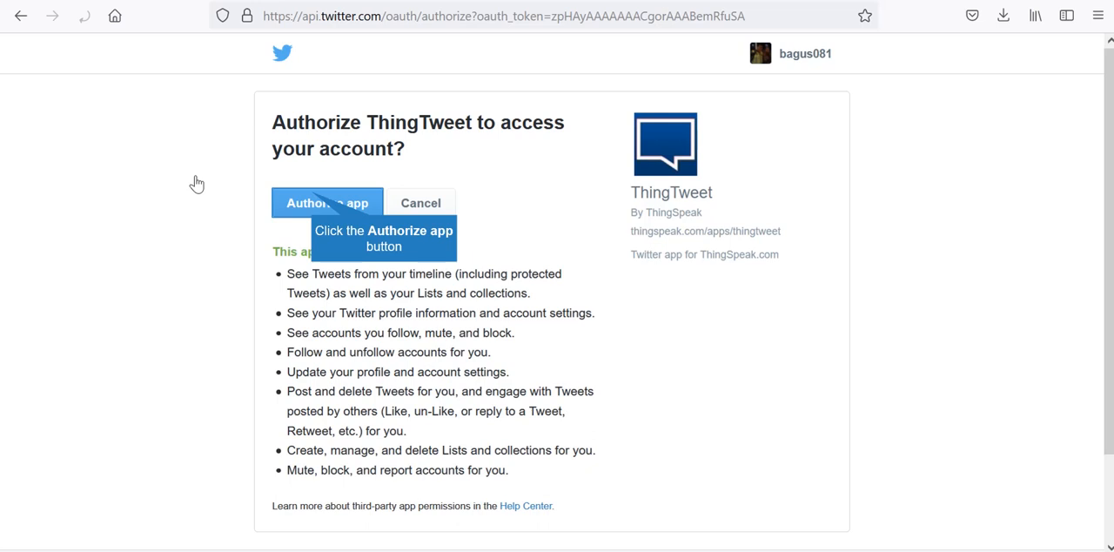
click(309, 202)
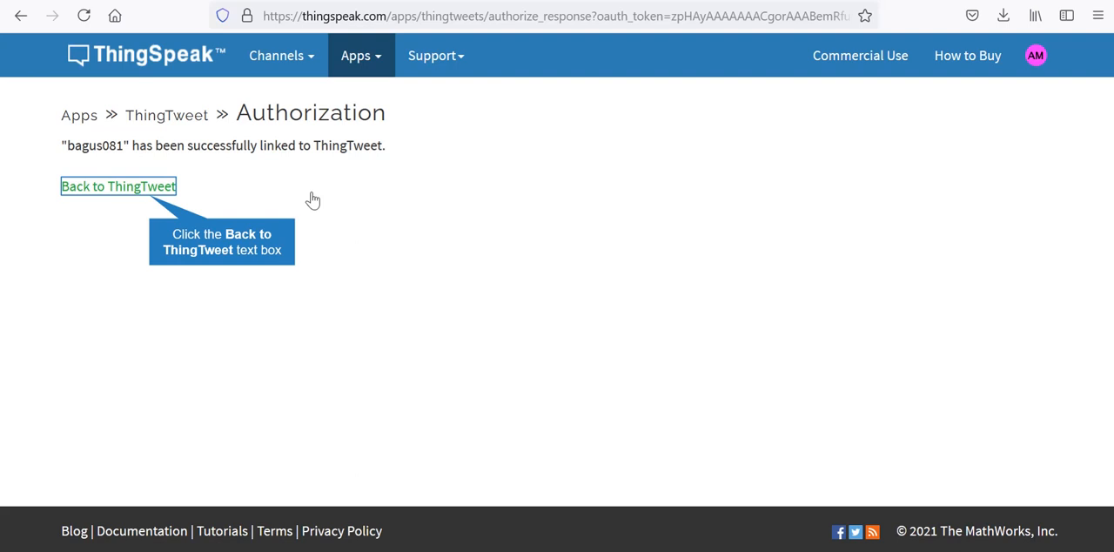
click(158, 188)
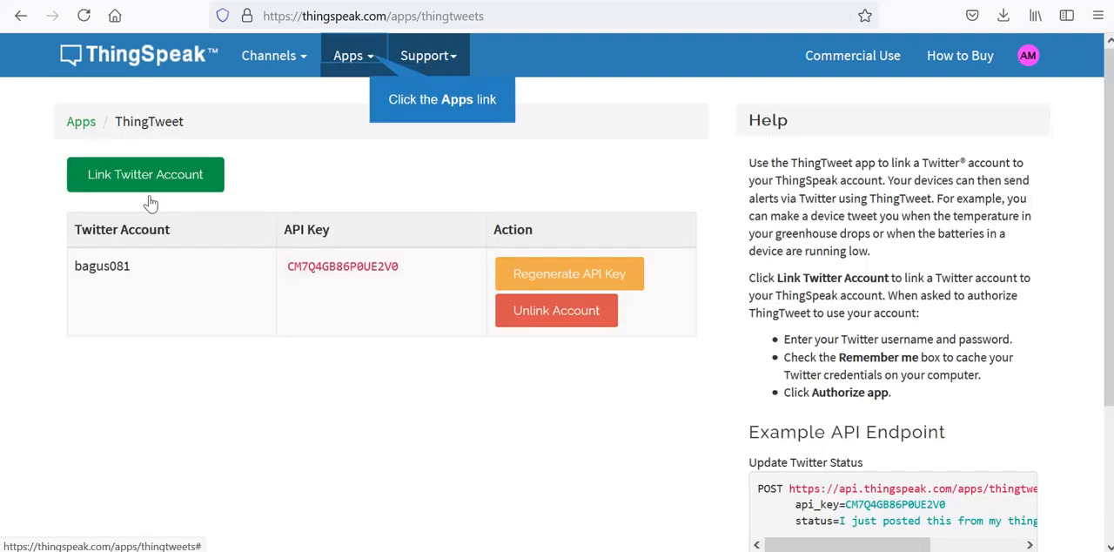
- Create a new TimeControl and set the minutes of its run time to 25
click(369, 57)
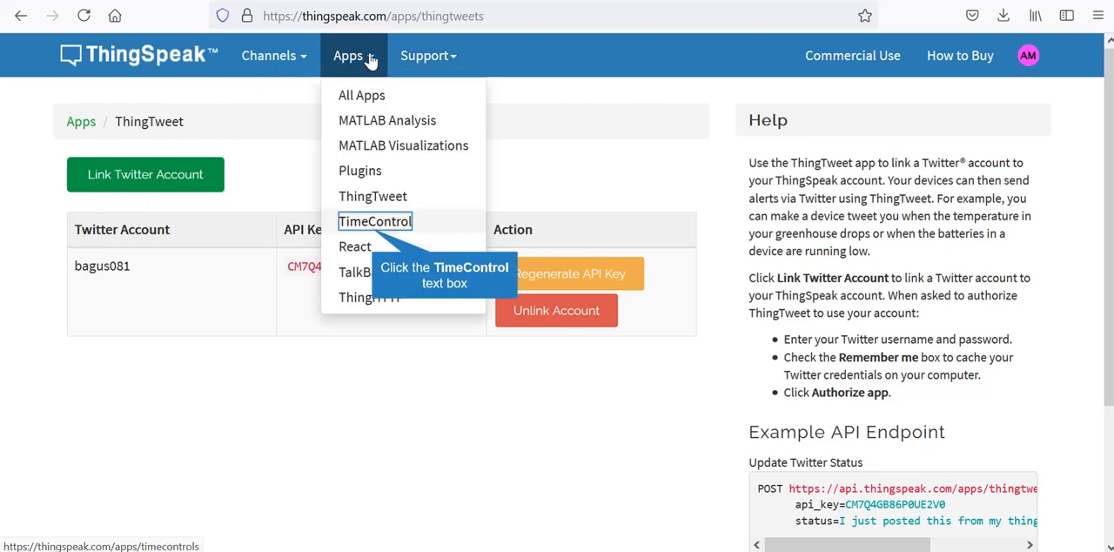
click(370, 232)
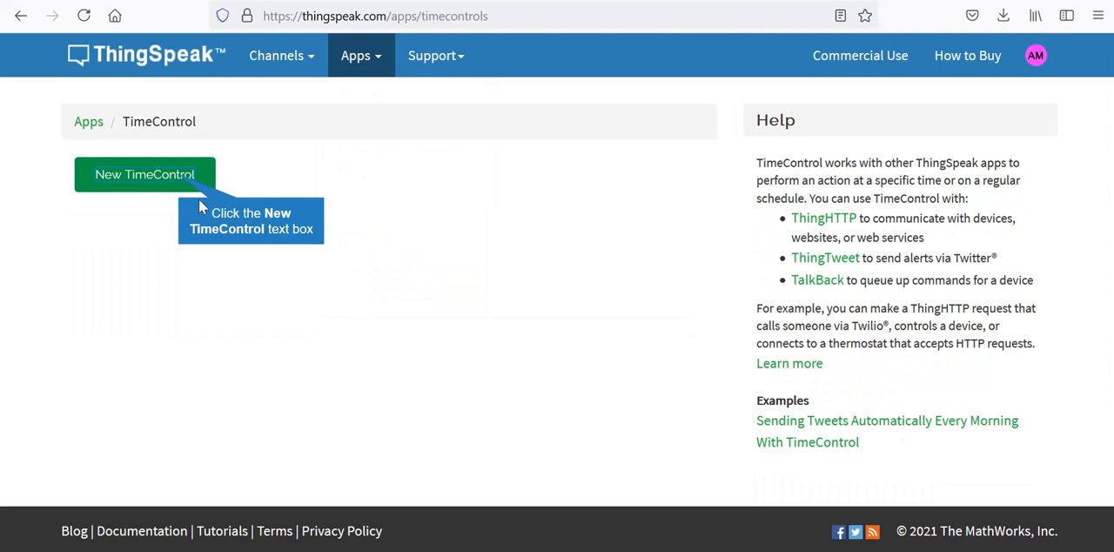
click(178, 180)
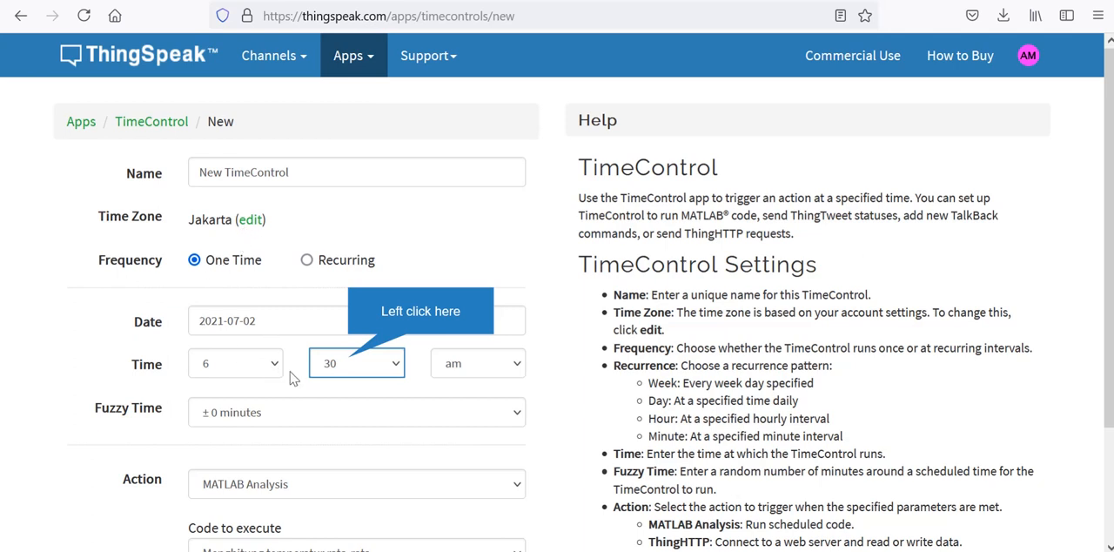
click(348, 361)
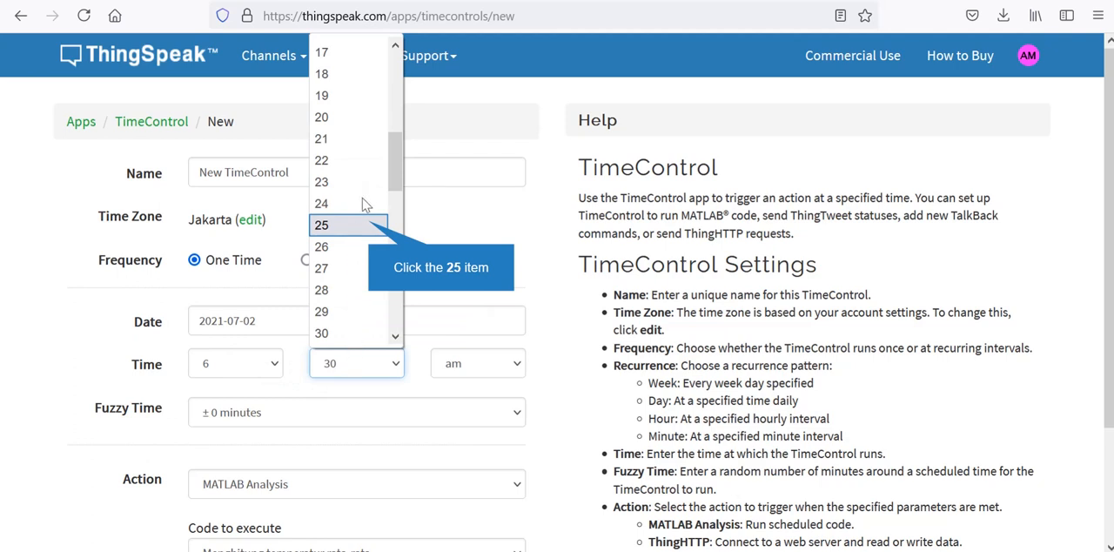
click(371, 225)
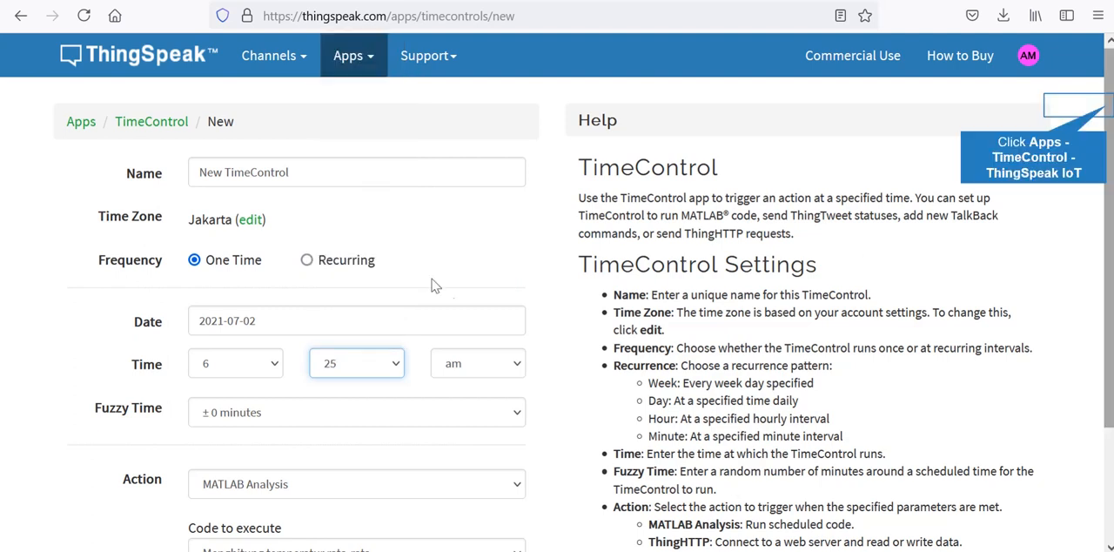
- Set the TimeControl's action to ThingTweet
scroll(1109, 113, down, 3)
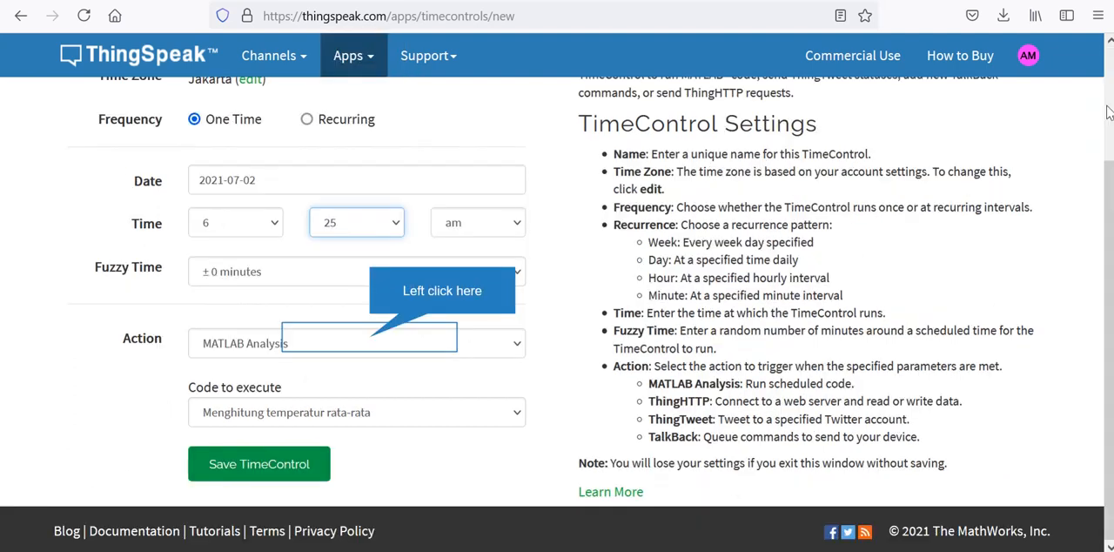
click(372, 344)
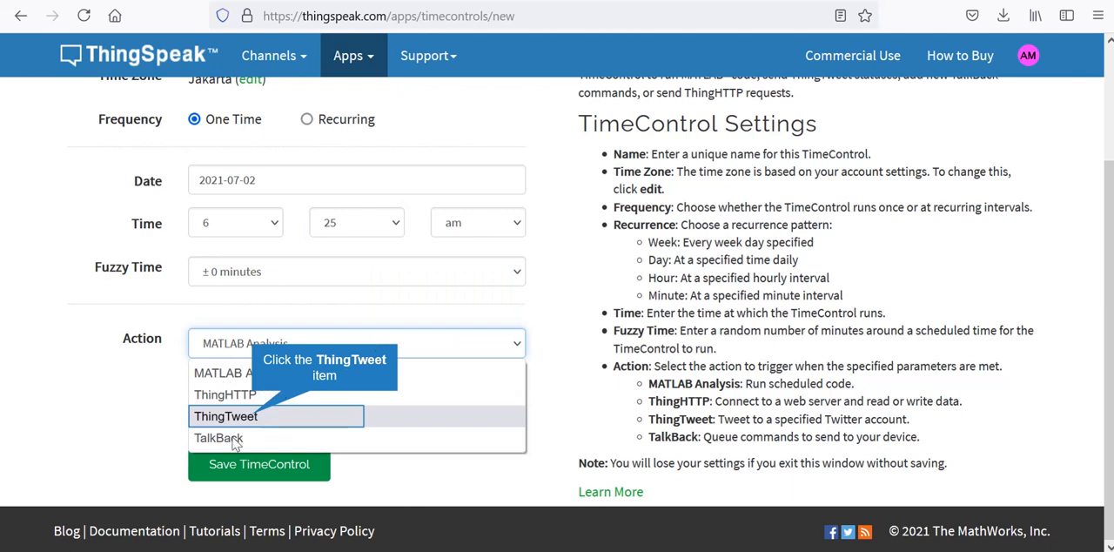
click(254, 418)
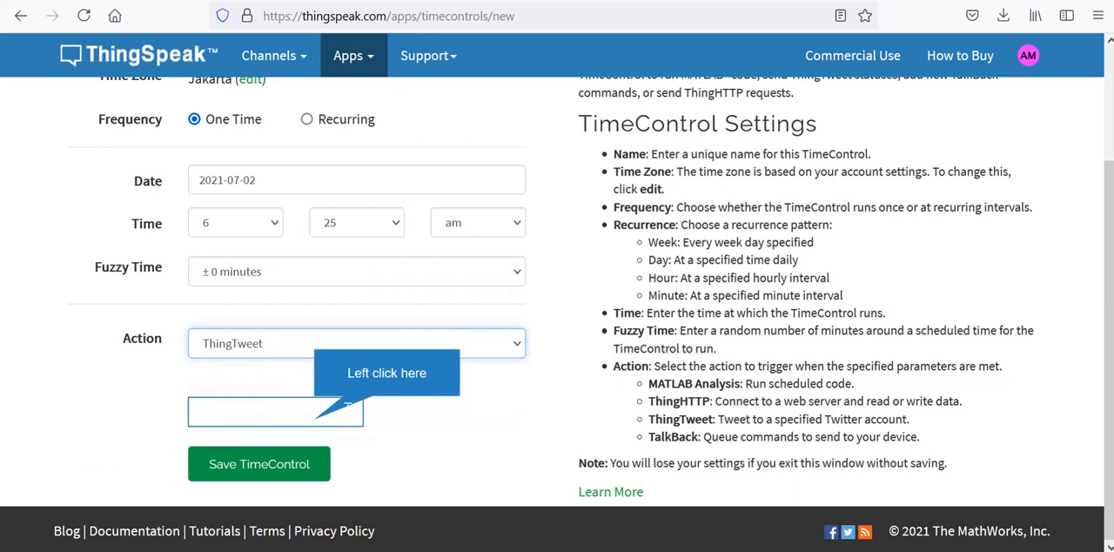
- Enter the tweet text "Selamat belajar IoT , Trigger berbasis Time Control #IoT Bandung Selatan"
click(254, 420)
key(Caps_Lock)
text(Se)
key(Caps_Lock)
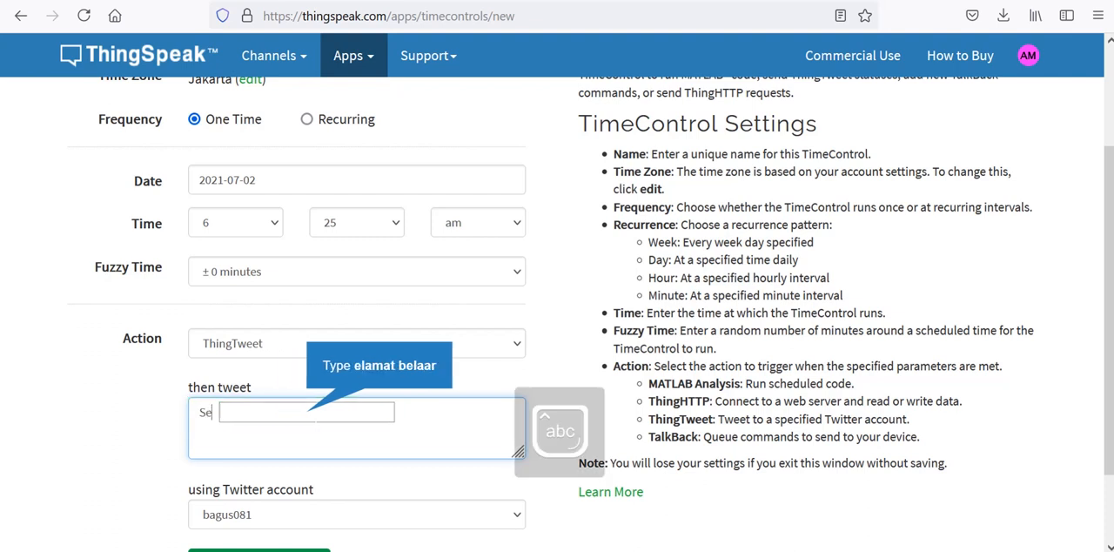
text(lamat belaarlamat belaar)
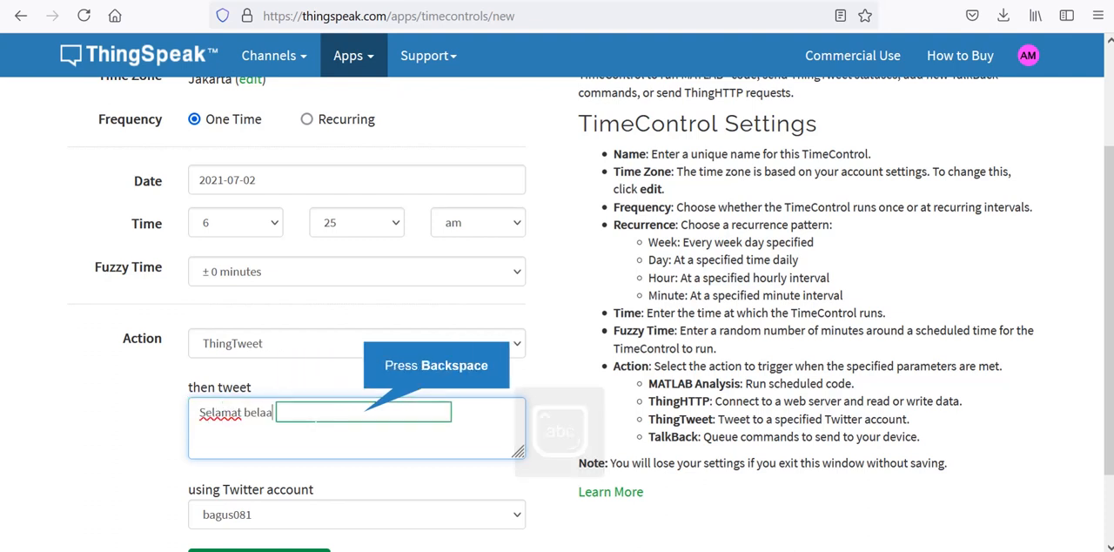
key(BackSpace)
key(BackSpace)
text(jar)
key(Caps_Lock)
text(I)
key(Caps_Lock)
text(ot)
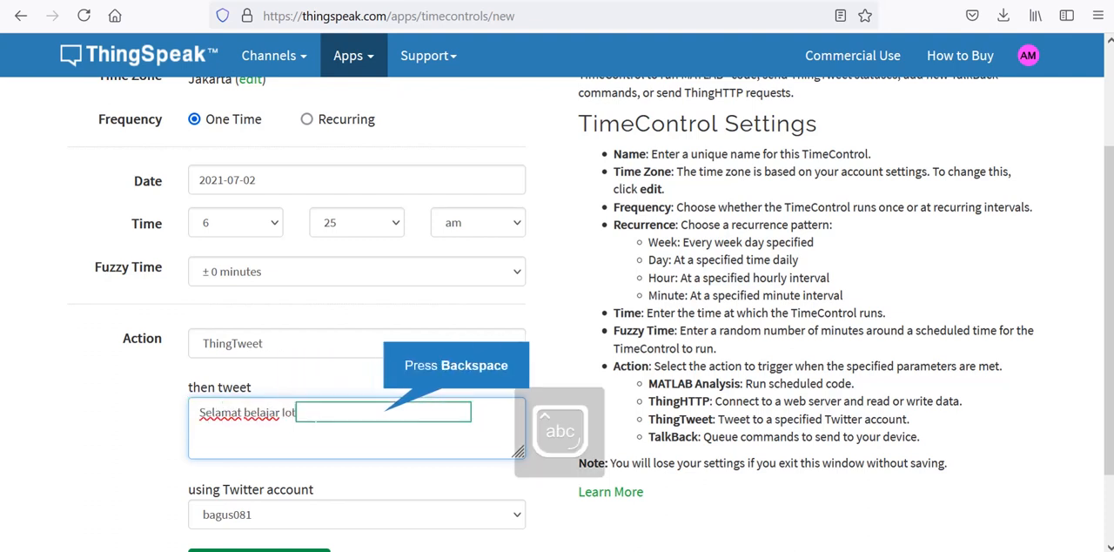
key(BackSpace)
text(T , tP)
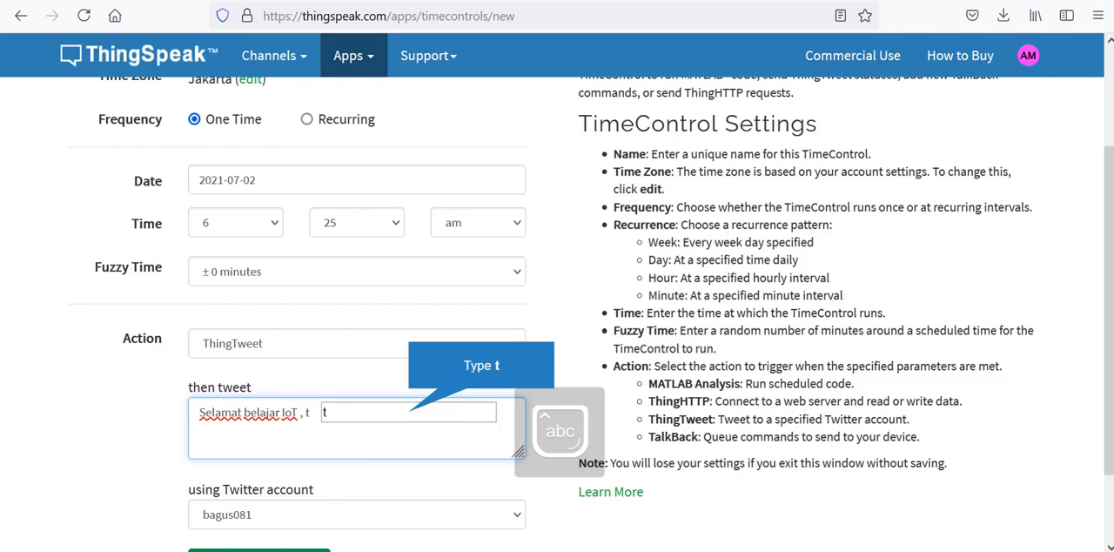
key(BackSpace)
key(BackSpace)
text(Tr)
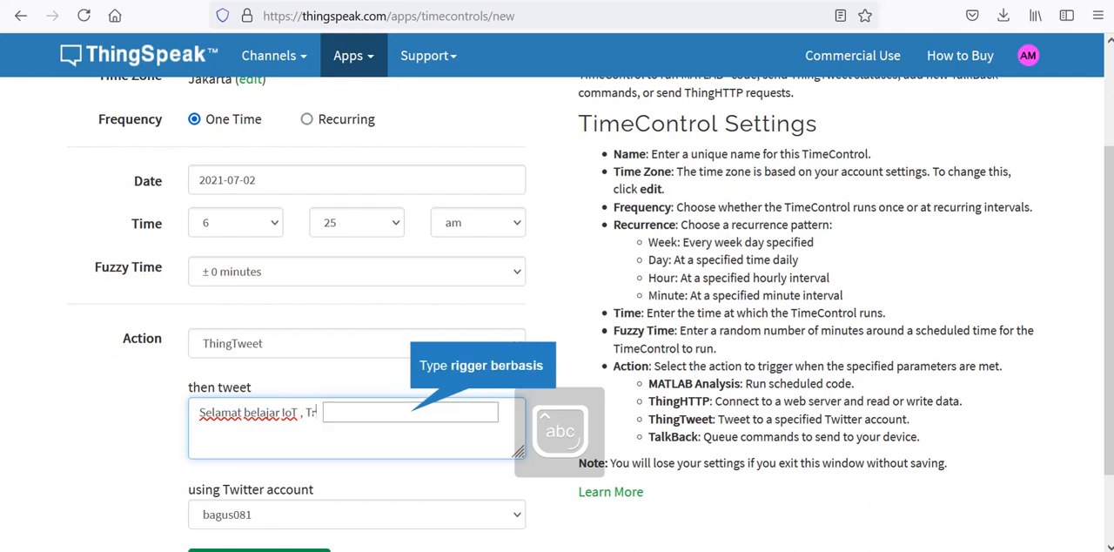
text(igger berbasis)
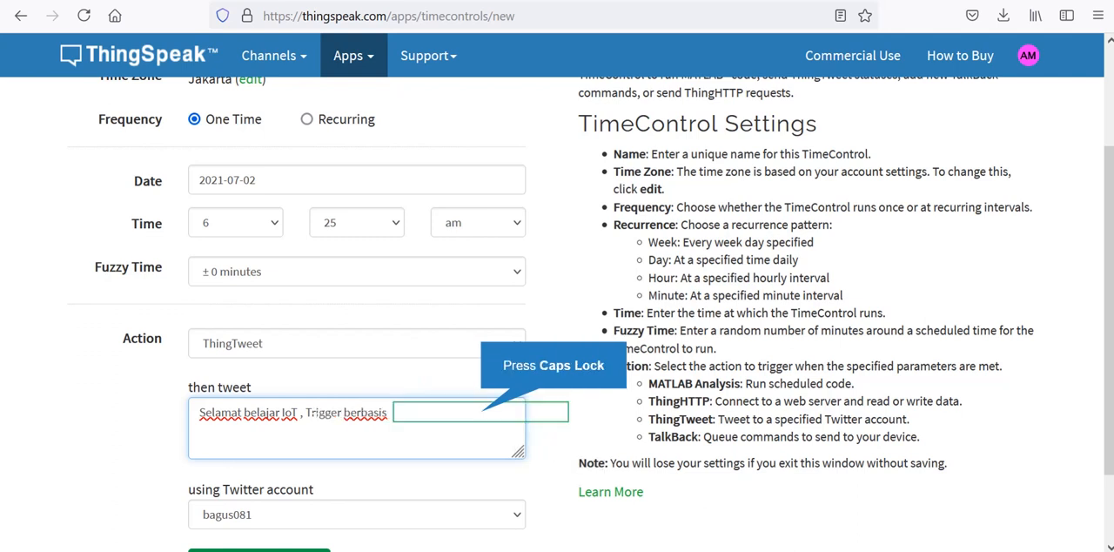
key(Caps_Lock)
text(Time Con)
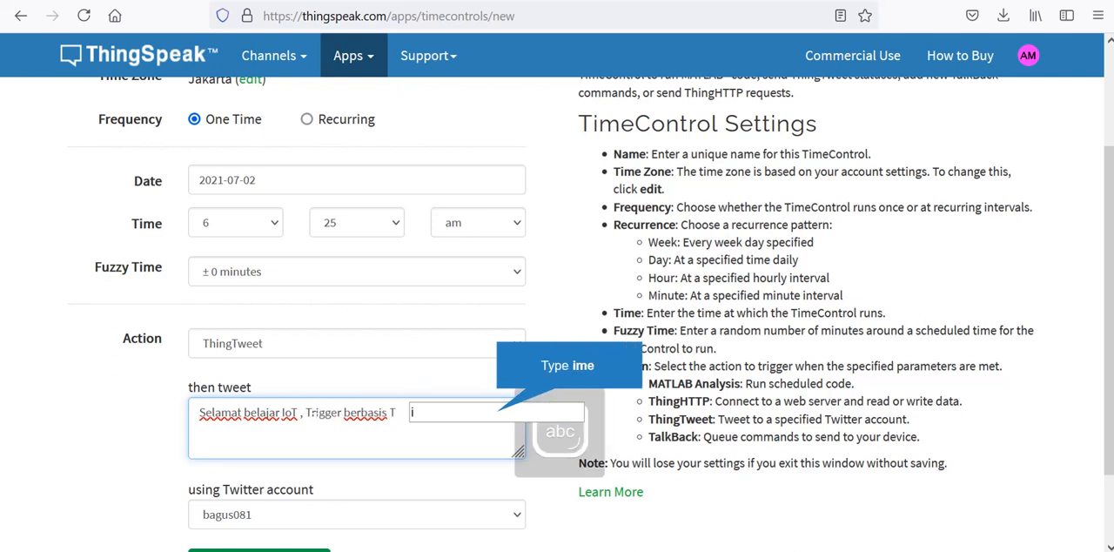
text(ontrol #)
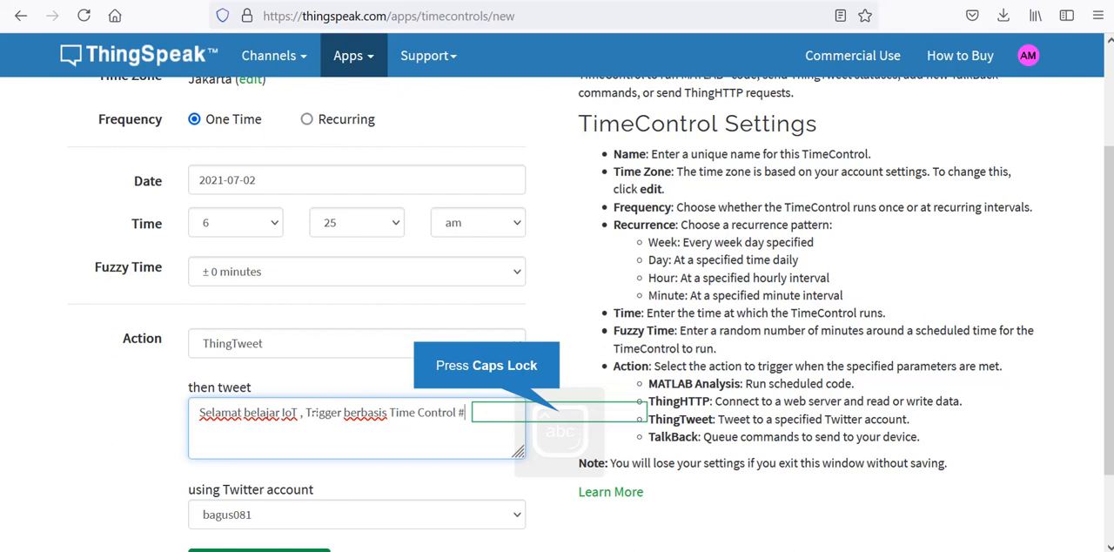
key(Caps_Lock)
text(I)
key(Caps_Lock)
text(o)
key(Caps_Lock)
text(T)
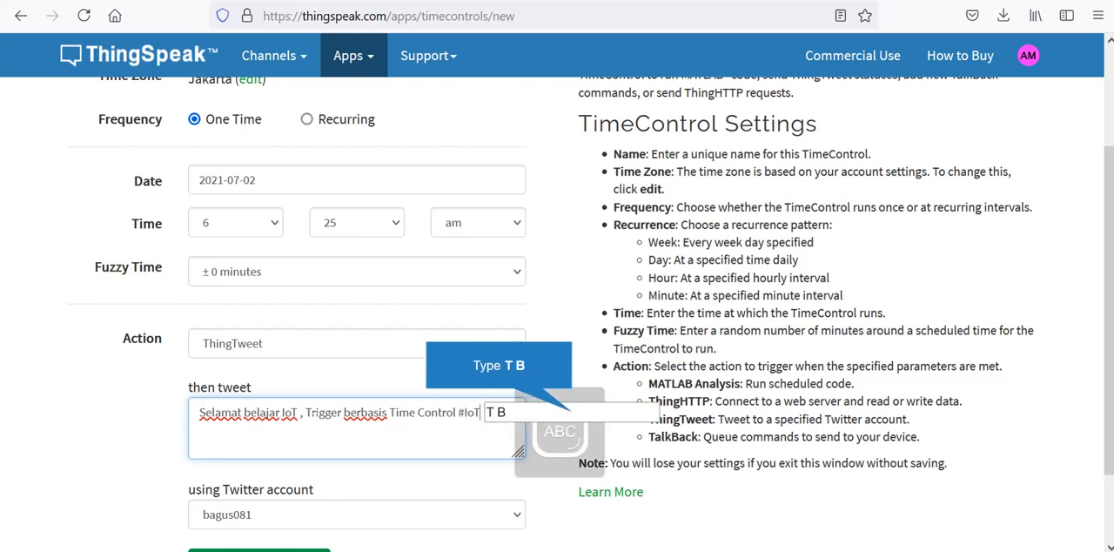
text( B)
key(Caps_Lock)
text(andung S)
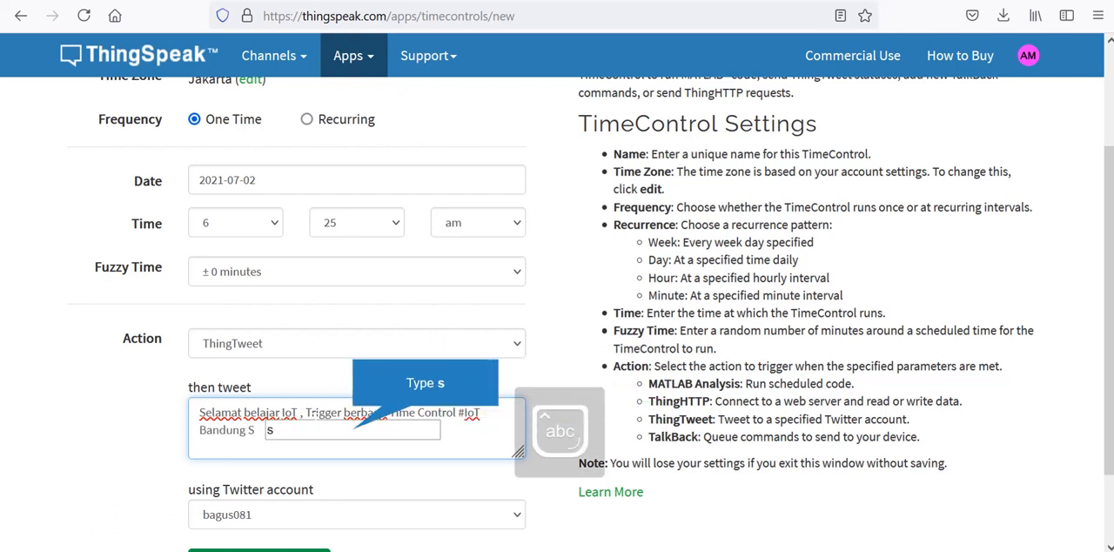
text(elatan)
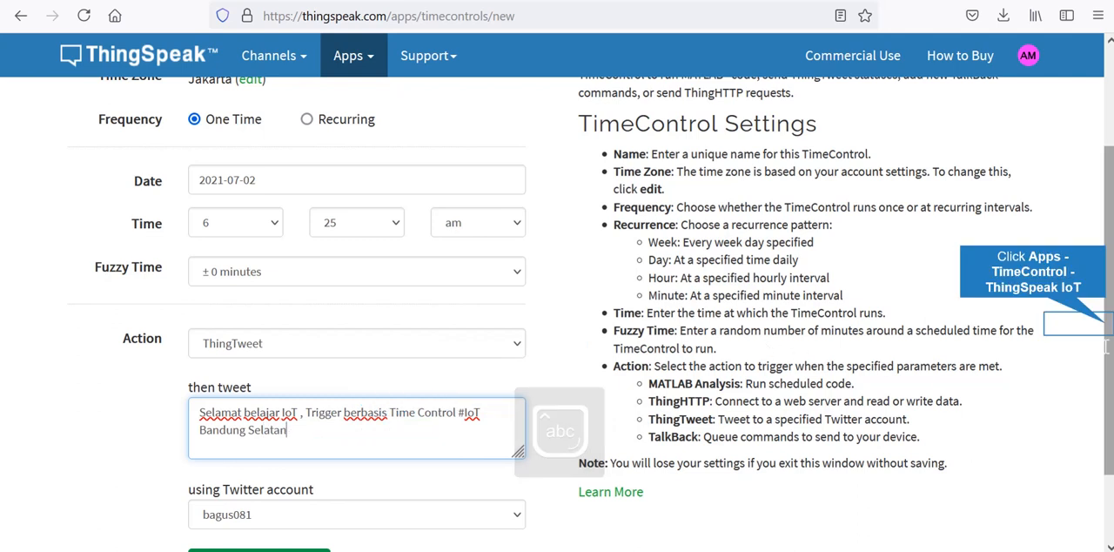
- Keep the linked Twitter account for the tweet, save the TimeControl and review its saved details
scroll(1108, 331, down, 2)
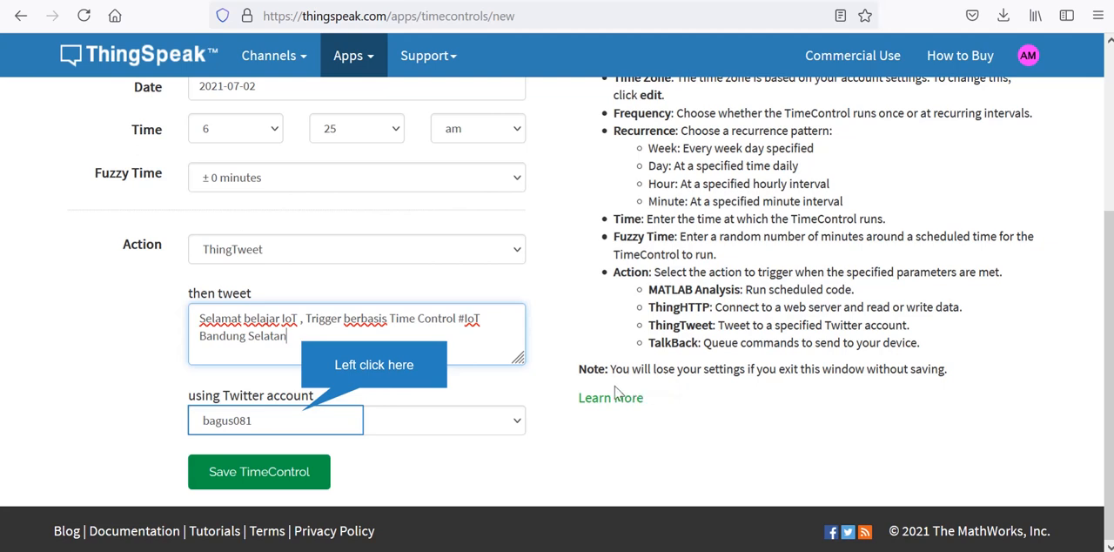
click(304, 418)
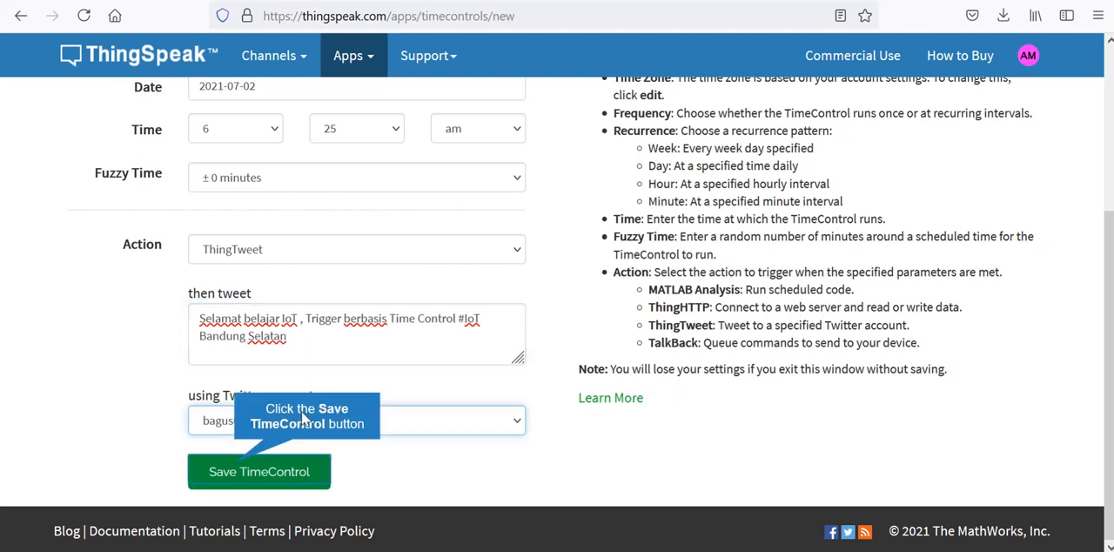
click(237, 470)
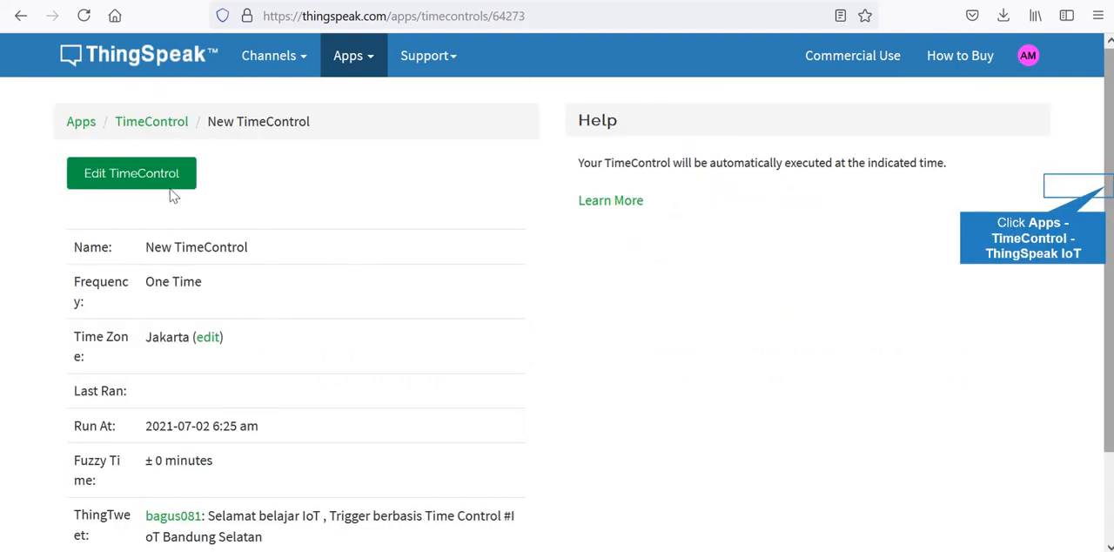
scroll(1093, 197, down, 2)
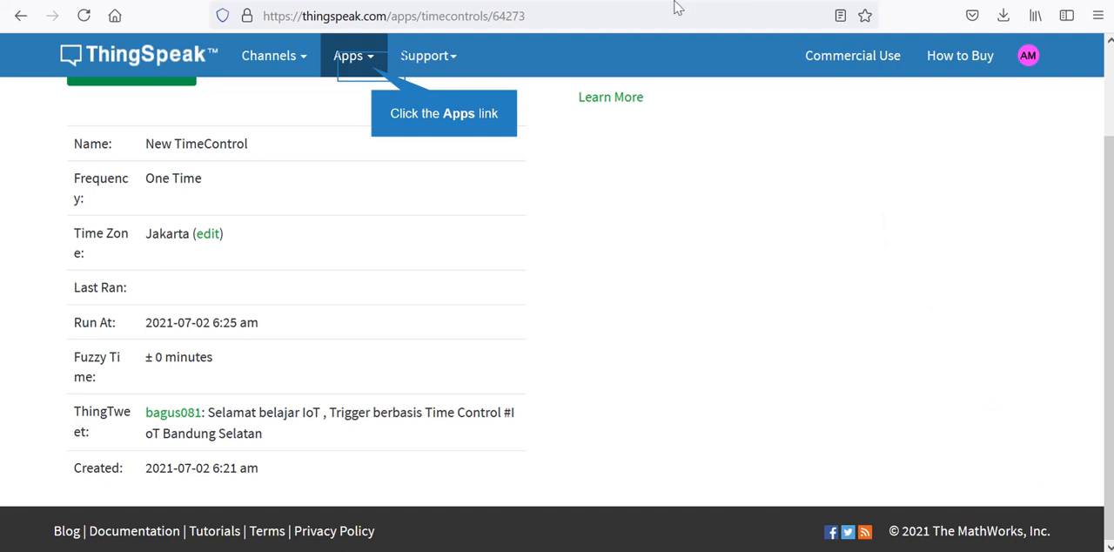
- Create a new React and set its condition type to Numeric
click(370, 70)
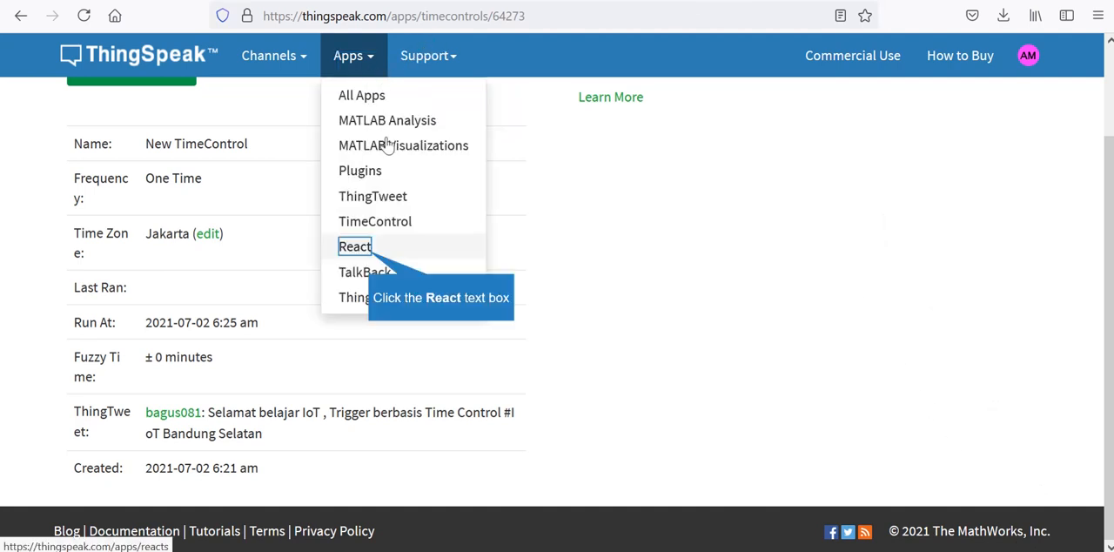
click(356, 247)
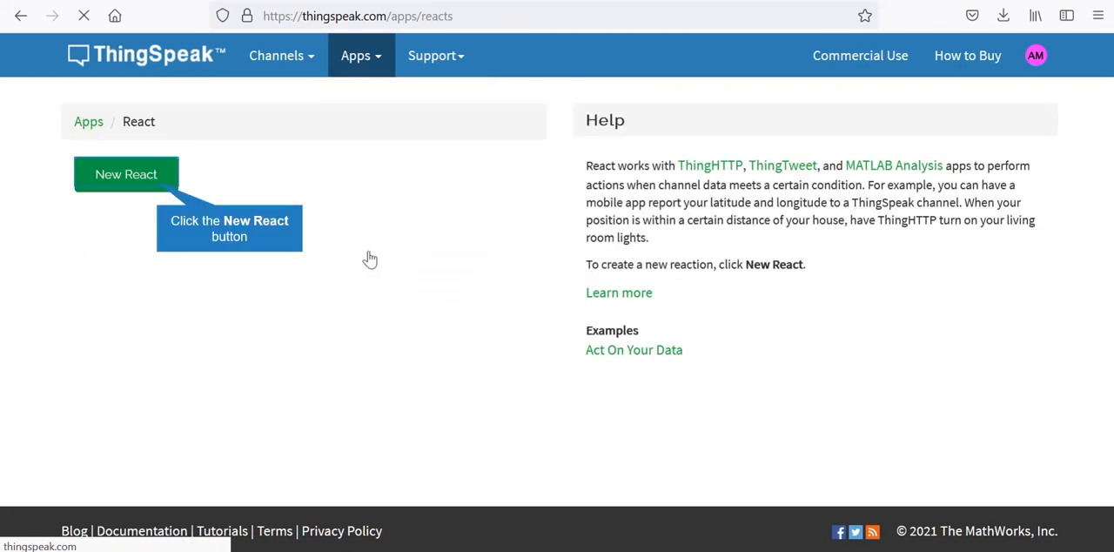
click(156, 187)
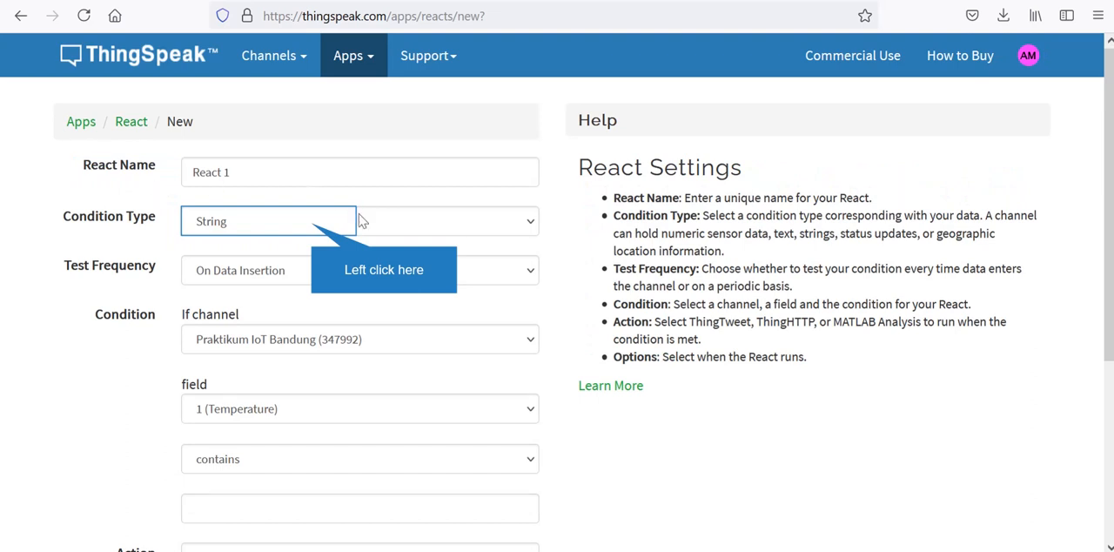
click(313, 228)
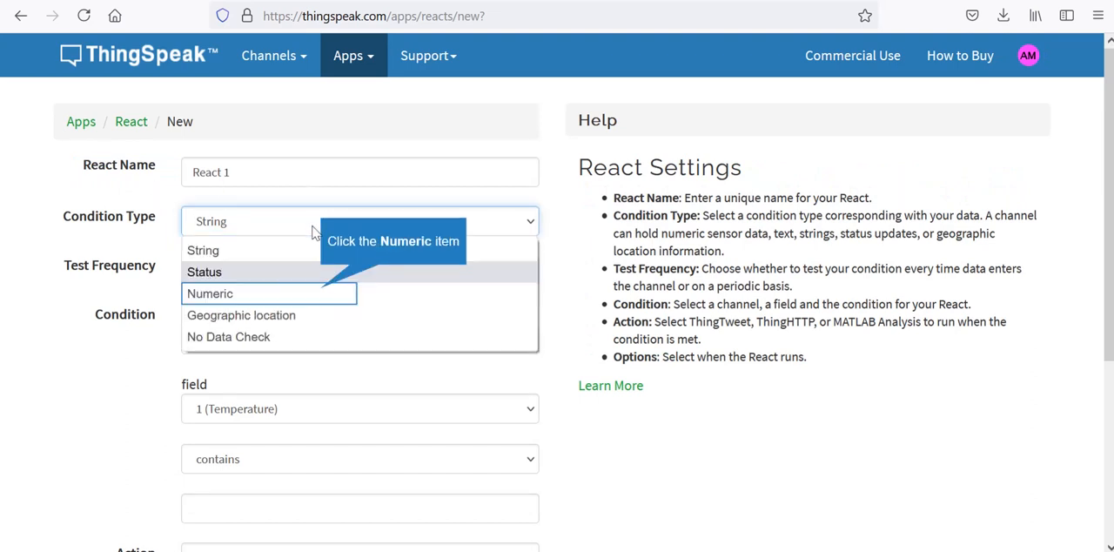
click(321, 294)
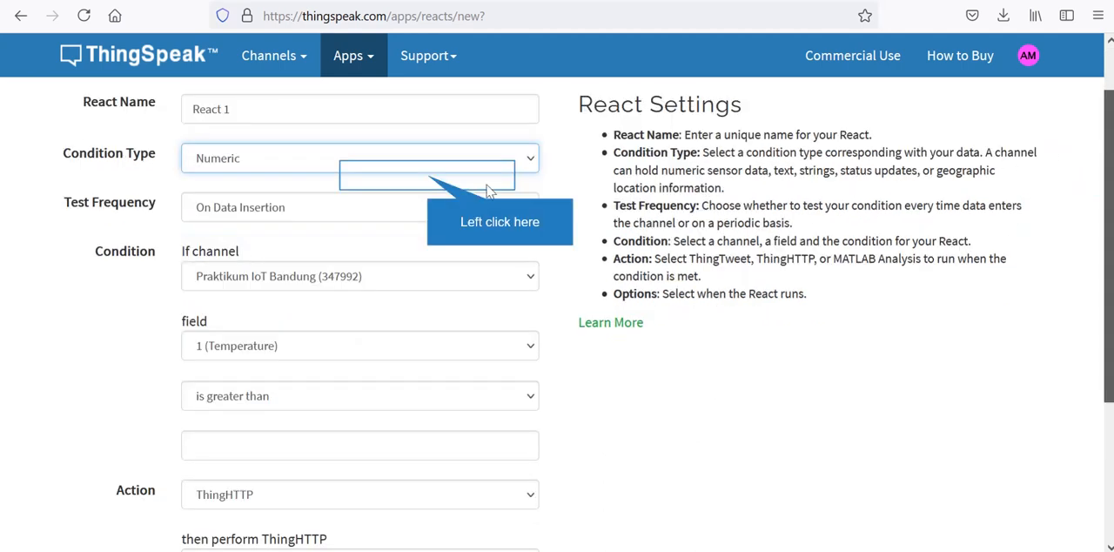
- Choose On Data Insertion as the React's test frequency
scroll(427, 182, down, 2)
click(428, 182)
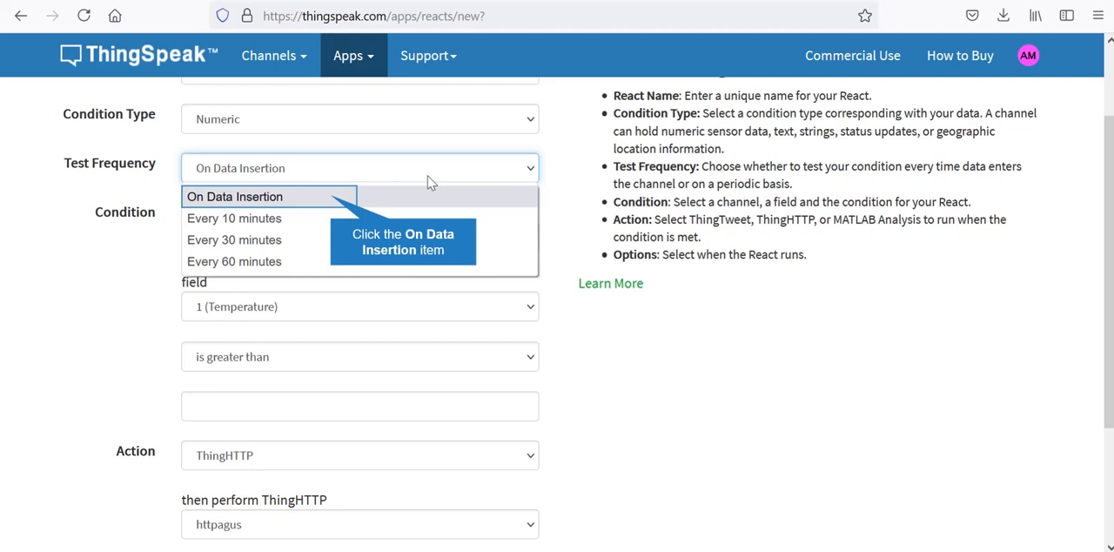
click(332, 199)
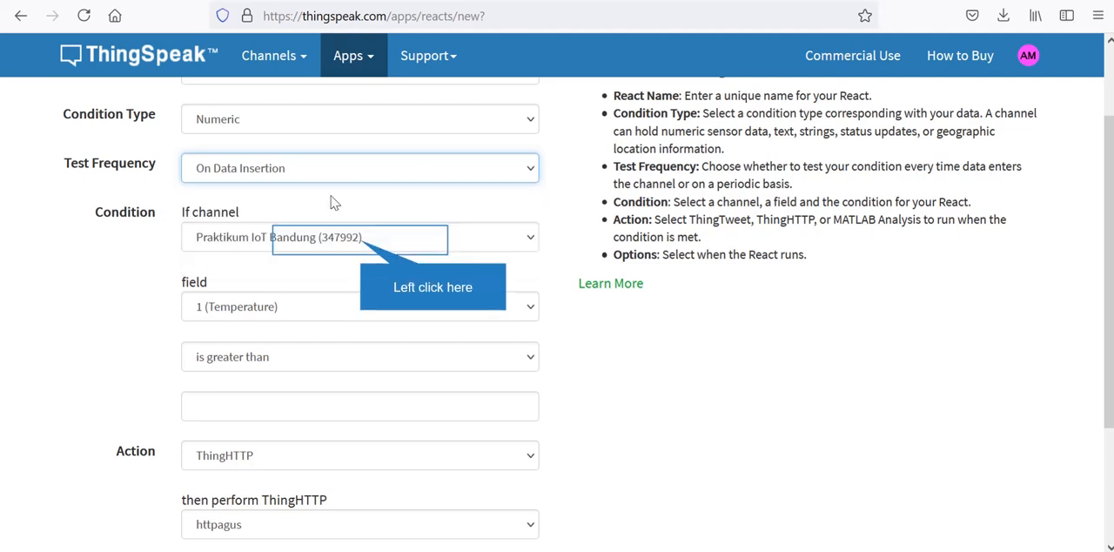
- Set the React's condition to watch field 1 (Temperature) of the Praktikum IoT Bandung channel
click(360, 243)
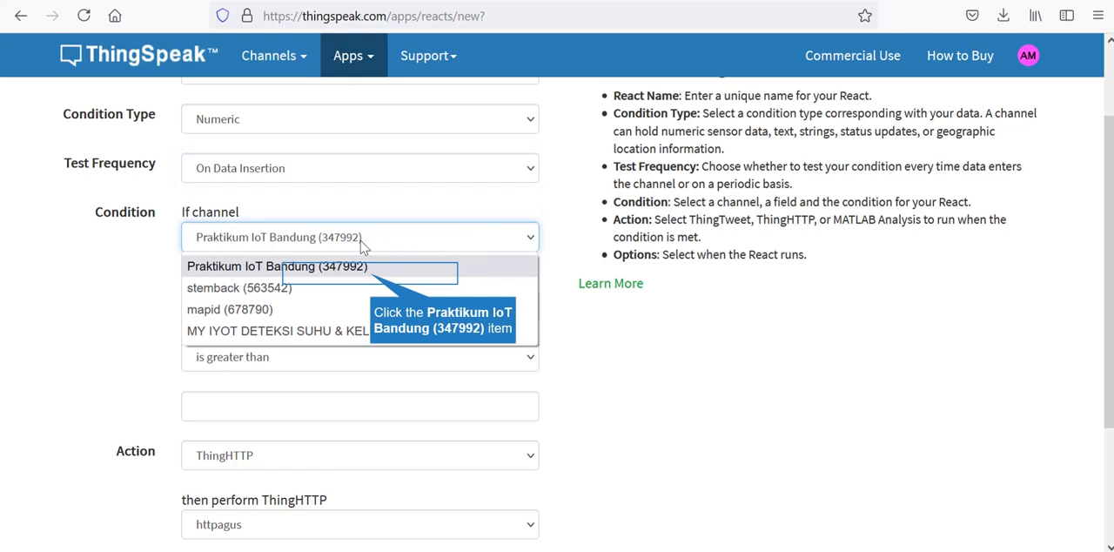
click(374, 273)
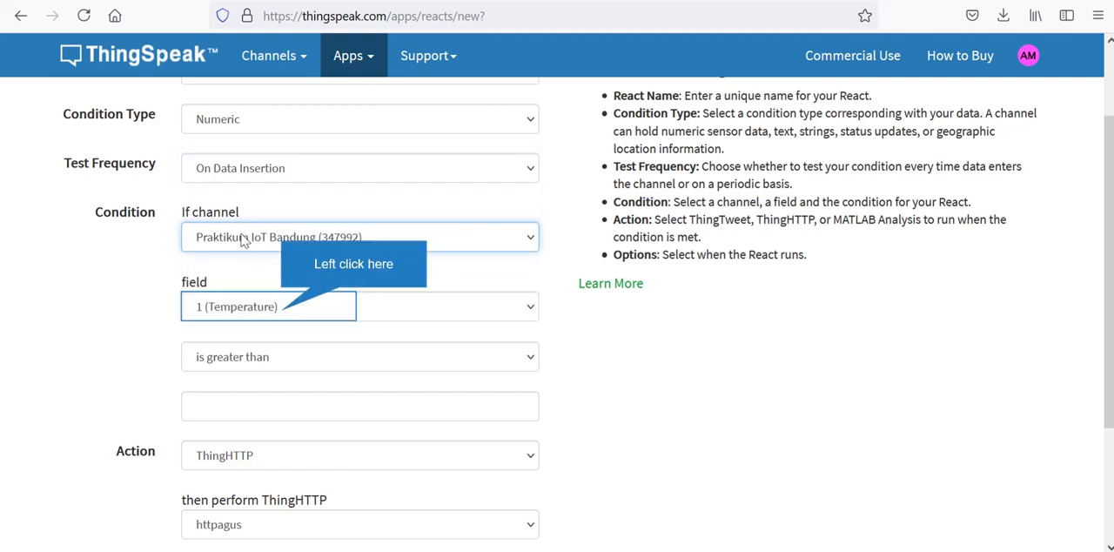
click(284, 315)
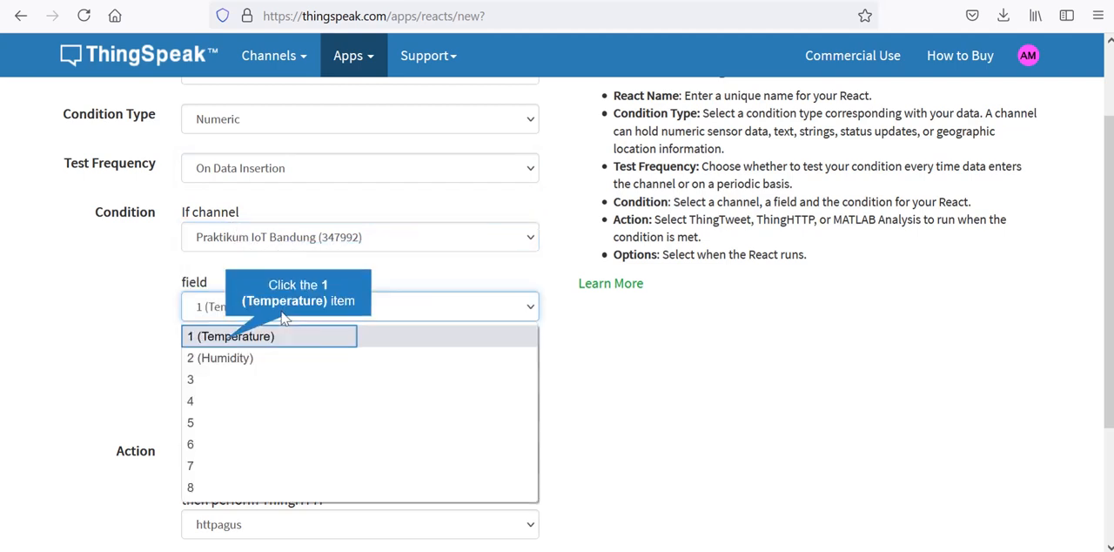
click(228, 341)
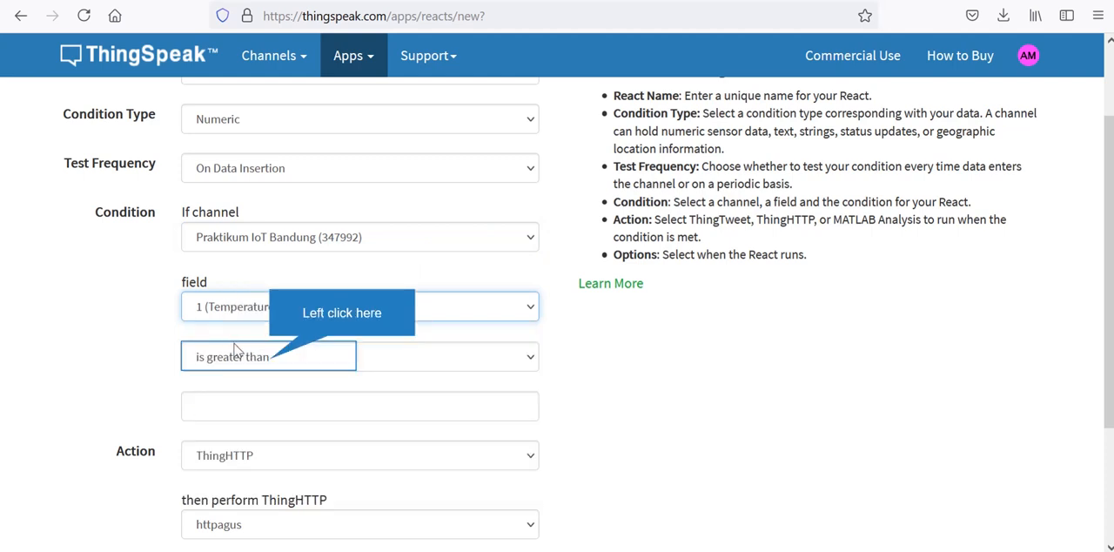
- Set the temperature condition to "is greater than" with a threshold of 25
click(270, 361)
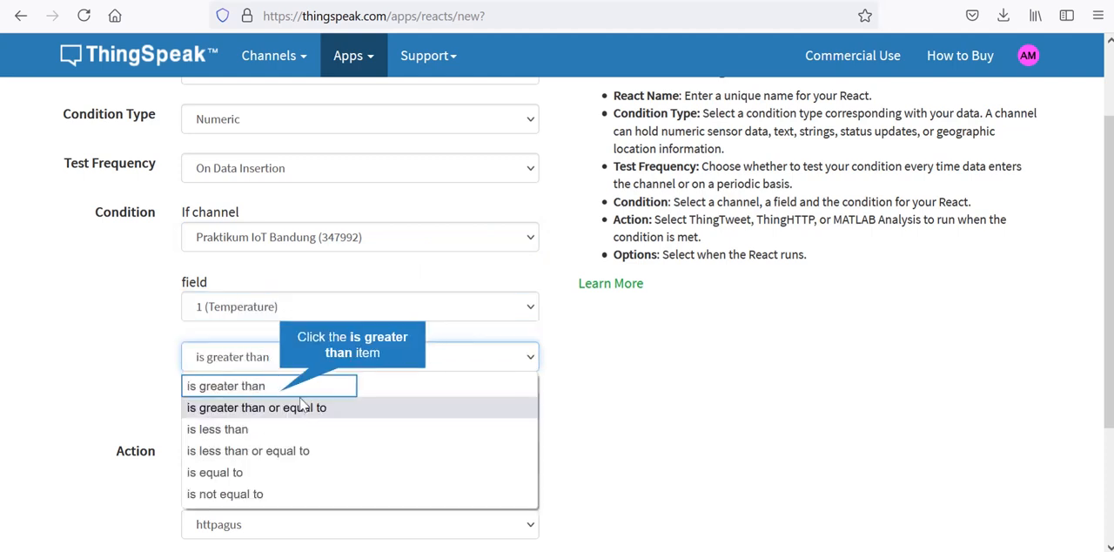
click(283, 389)
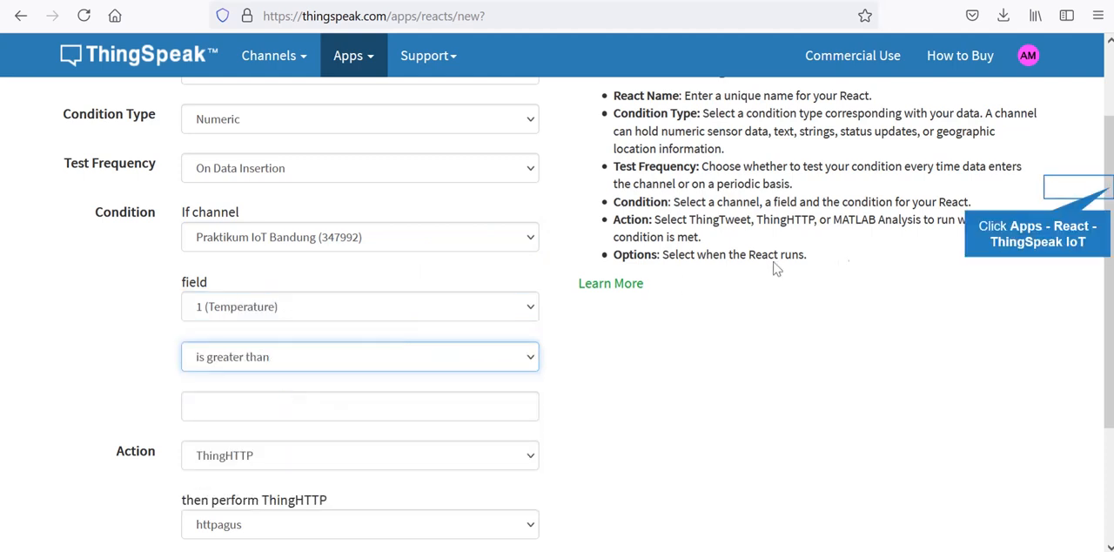
scroll(1110, 193, down, 3)
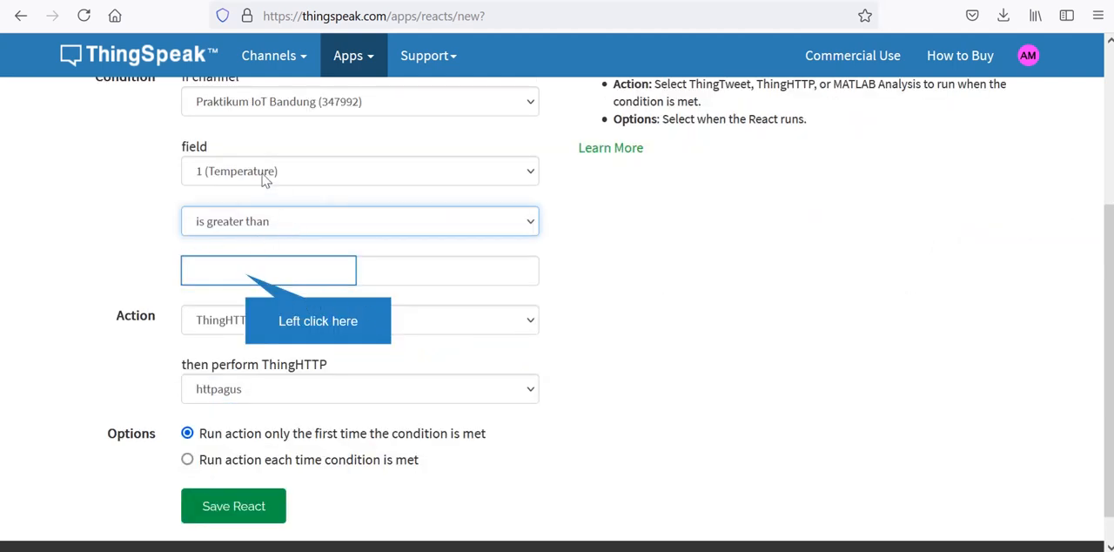
click(275, 270)
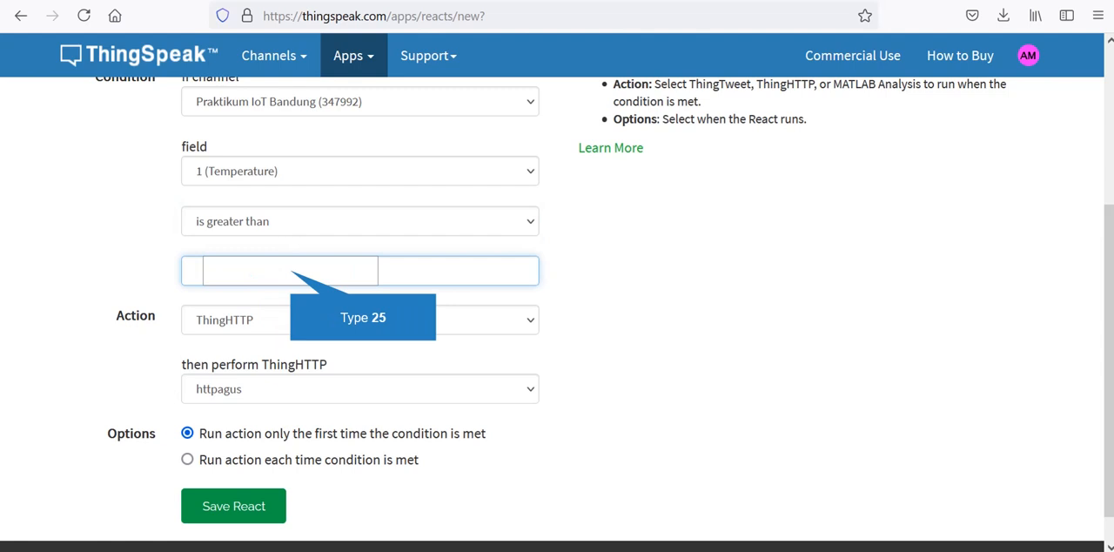
text(25)
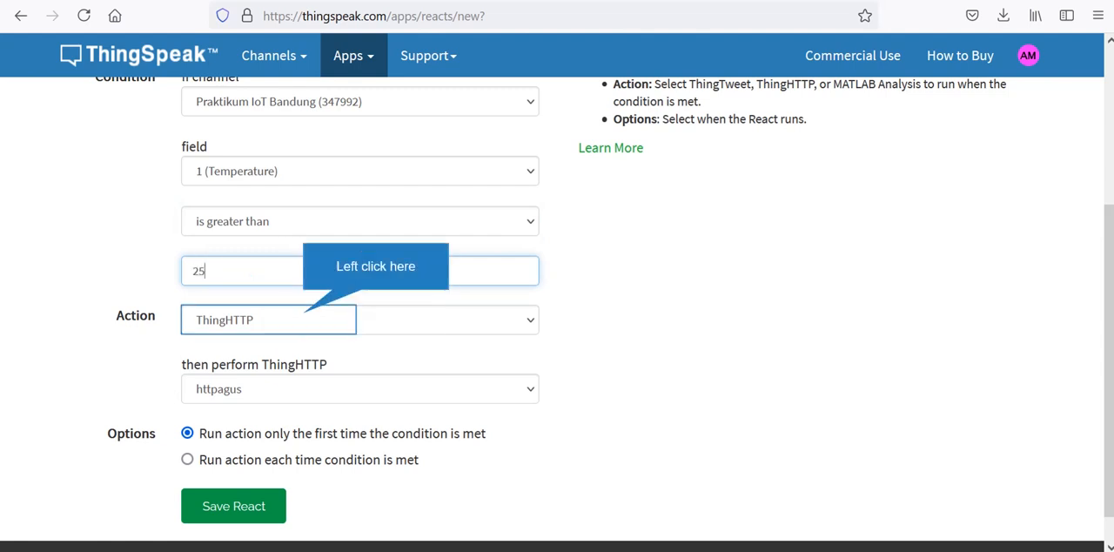
- Set the action to ThingTweet with the tweet text "Selamat belajar IoT, Trigger dari React , #IoT Bandung Selatan"
click(305, 319)
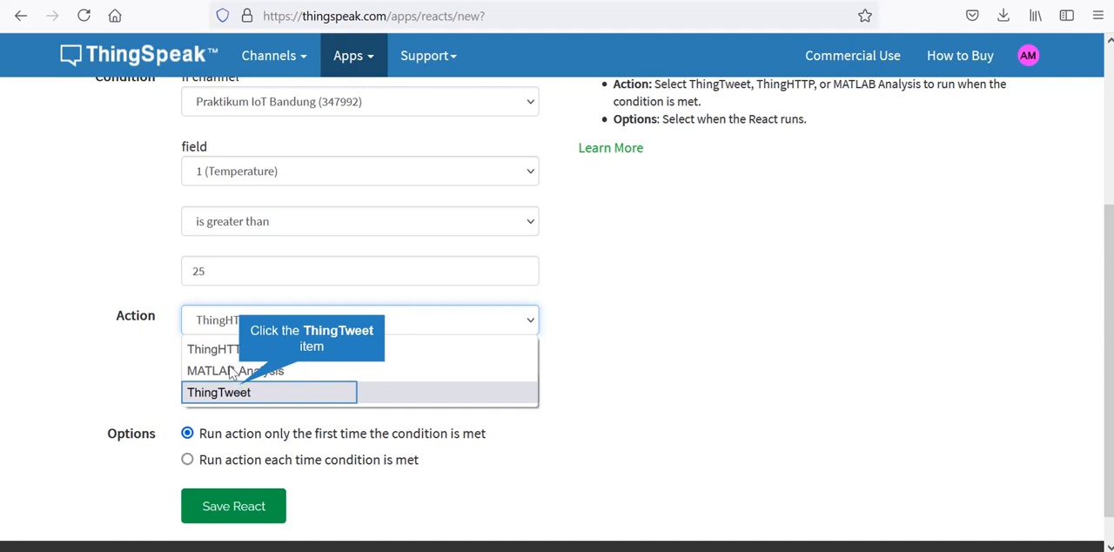
click(241, 391)
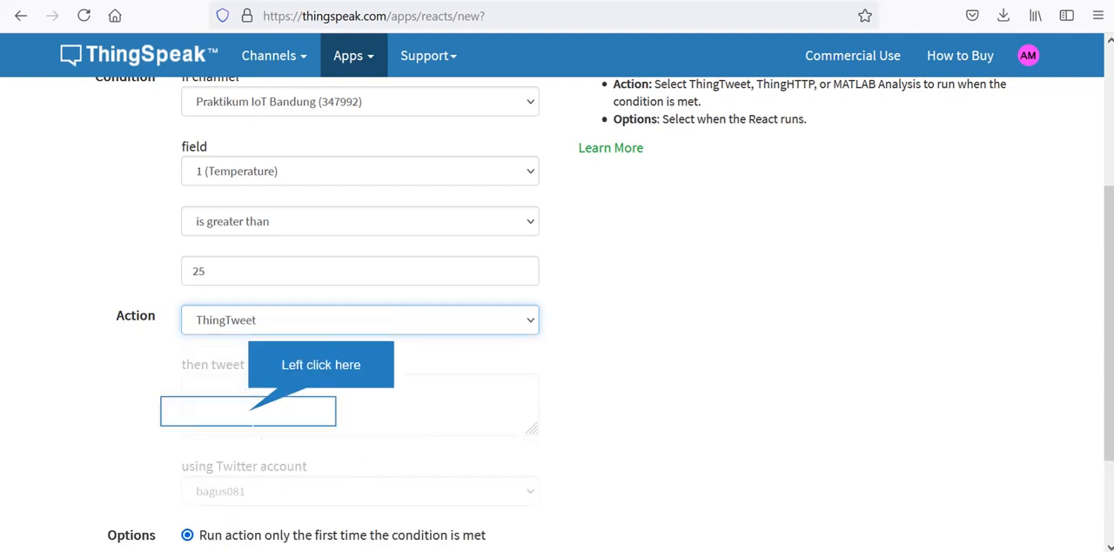
click(249, 411)
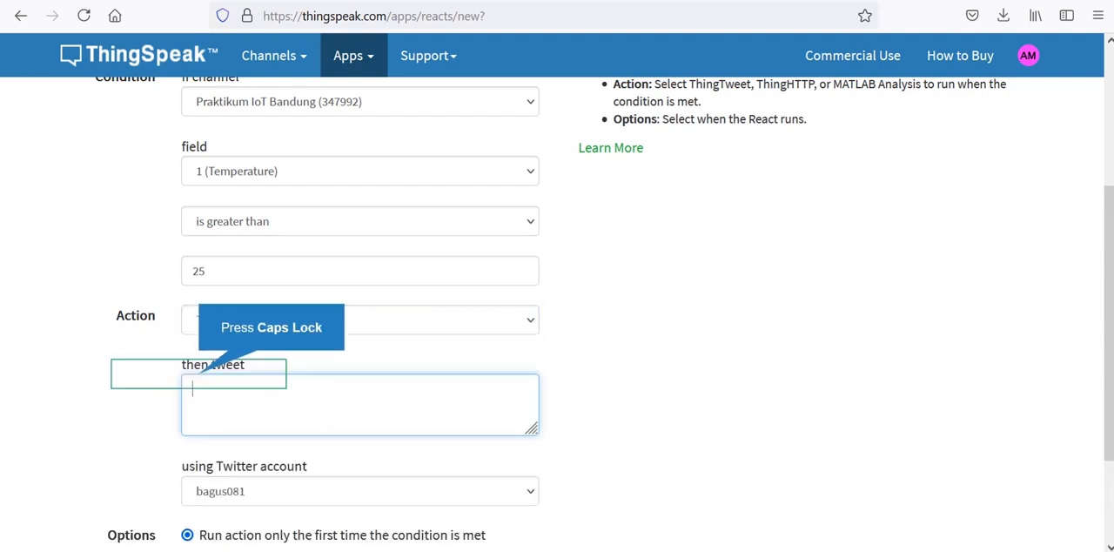
key(Caps_Lock)
text(S)
key(Caps_Lock)
text(e)
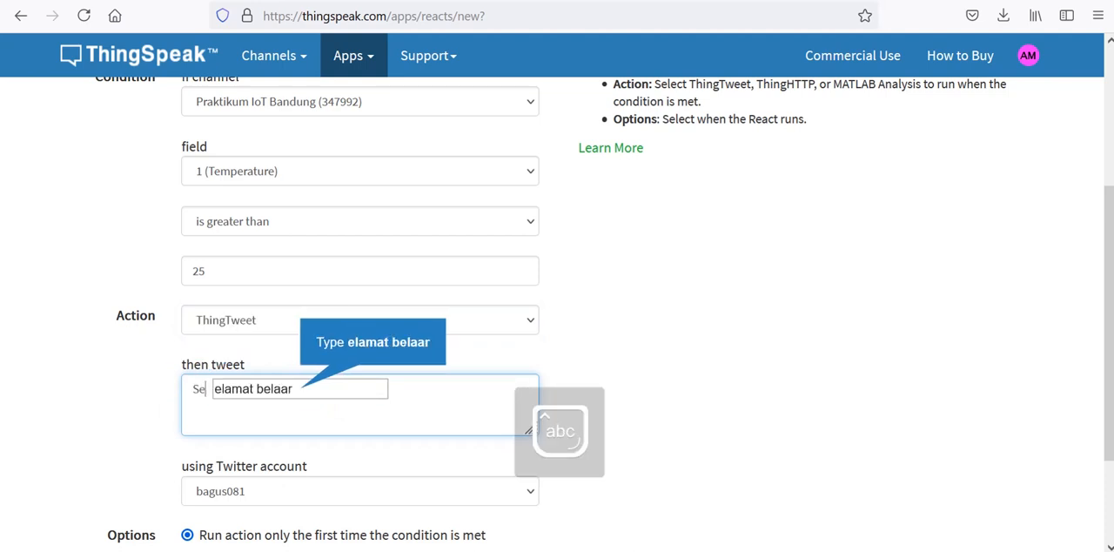
text(lamat belajar)
key(BackSpace)
key(BackSpace)
text(jar)
key(Caps_Lock)
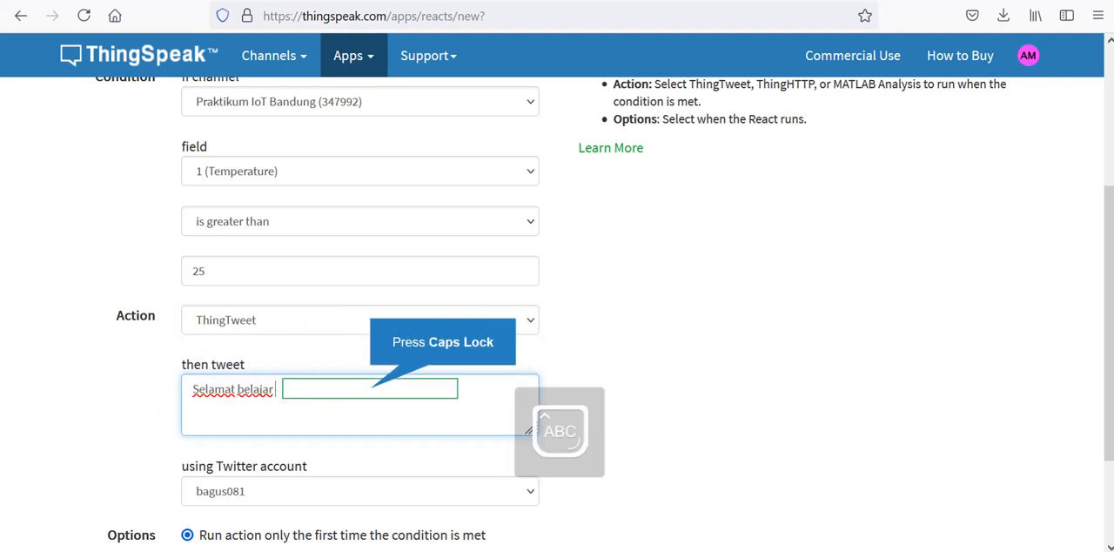
text(IOT)
key(BackSpace)
key(Caps_Lock)
text(oT, Tr)
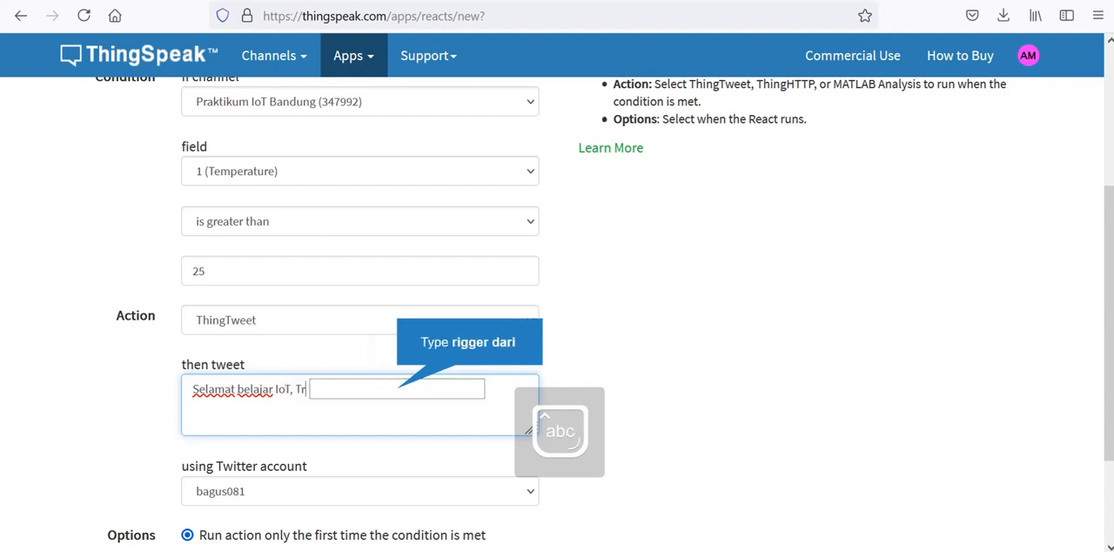
text(igger dari)
key(Caps_Lock)
text(R)
key(Caps_Lock)
text(e)
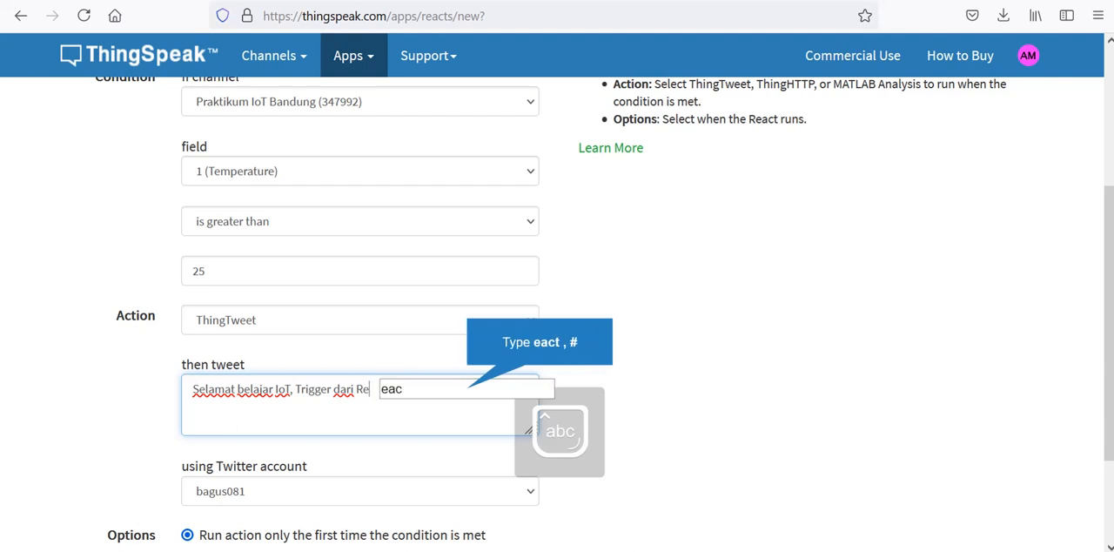
text(act , #)
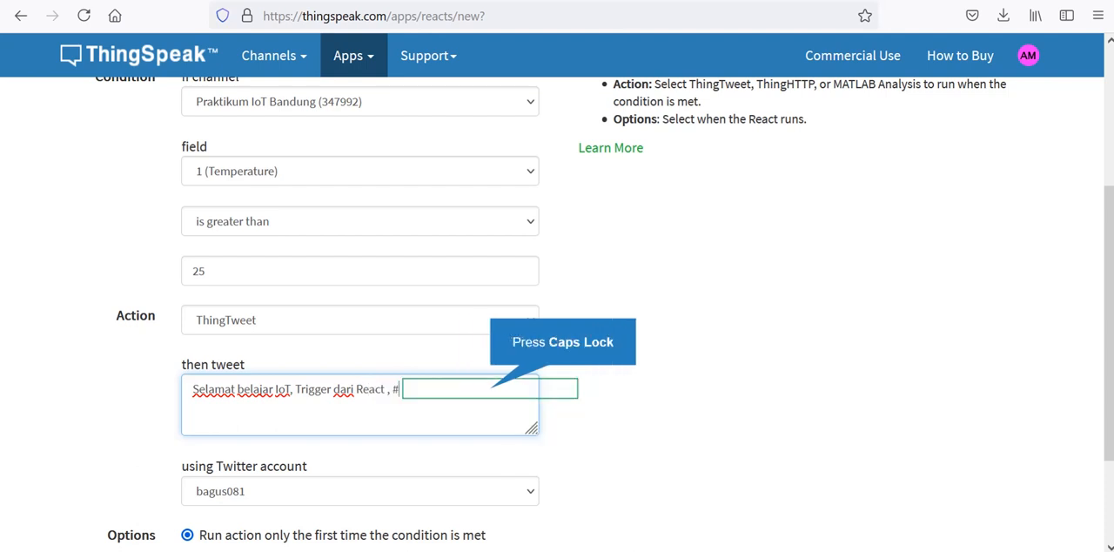
text(Io)
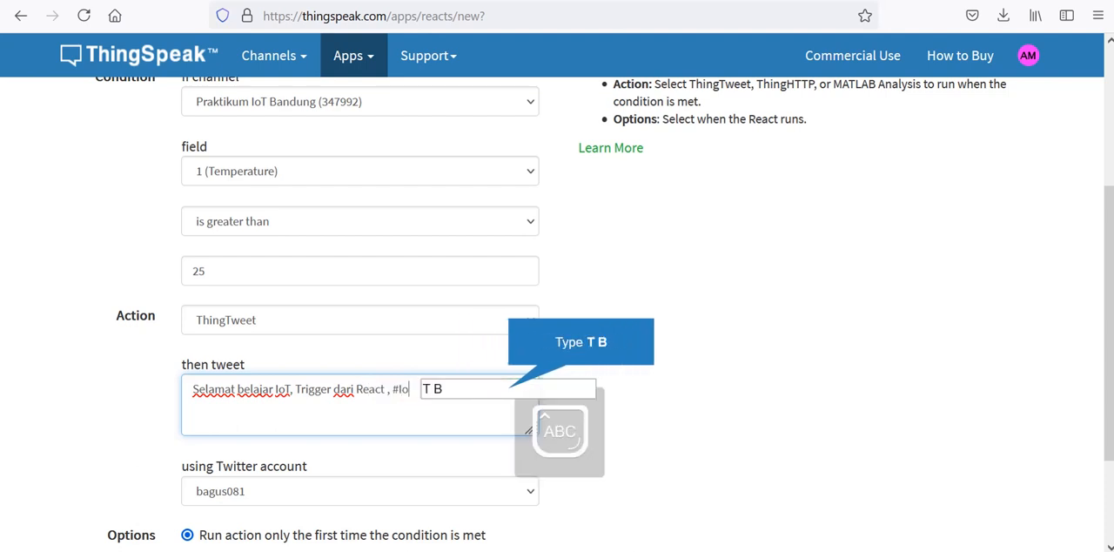
text(T Bandung As)
key(BackSpace)
key(Caps_Lock)
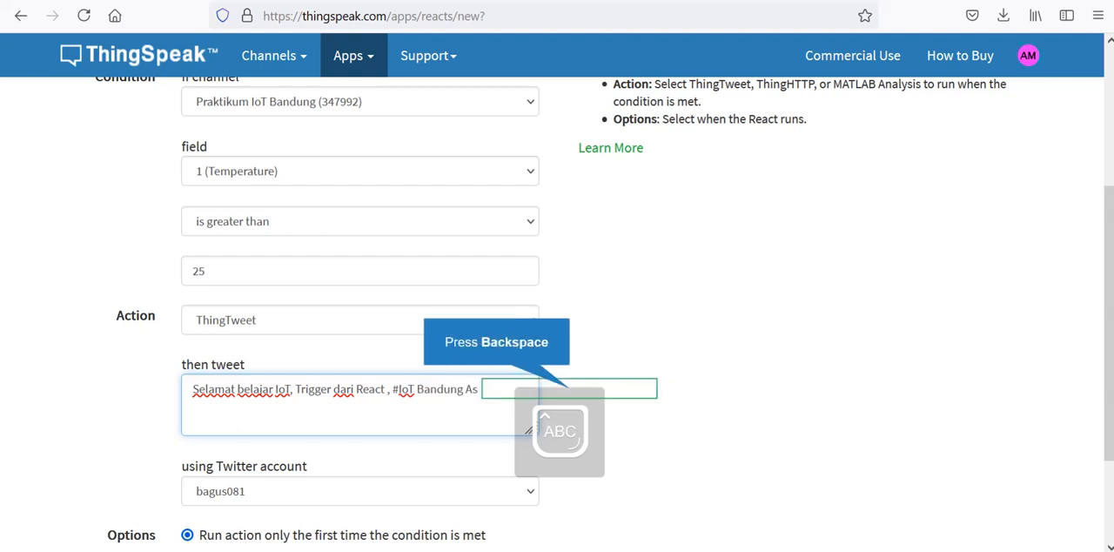
text(S)
key(BackSpace)
key(BackSpace)
text(Se)
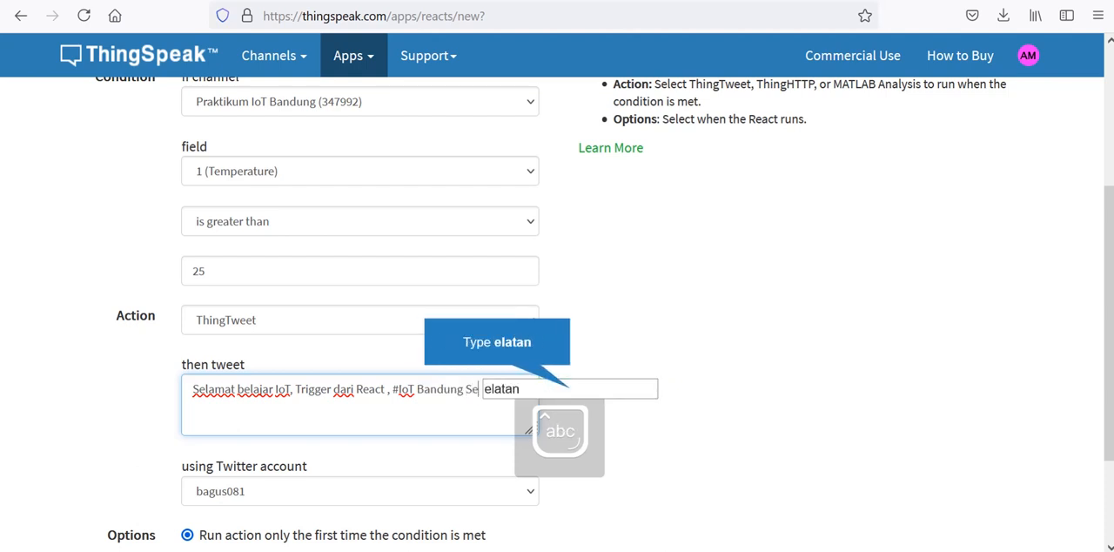
text(latan)
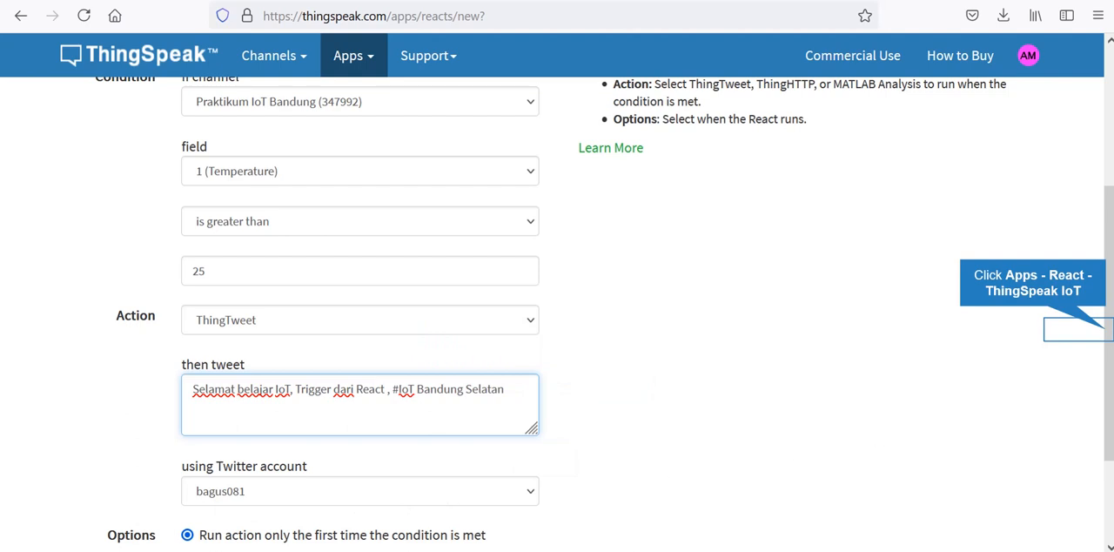
- Choose to run the action each time the condition is met, and save the React
scroll(1107, 335, down, 3)
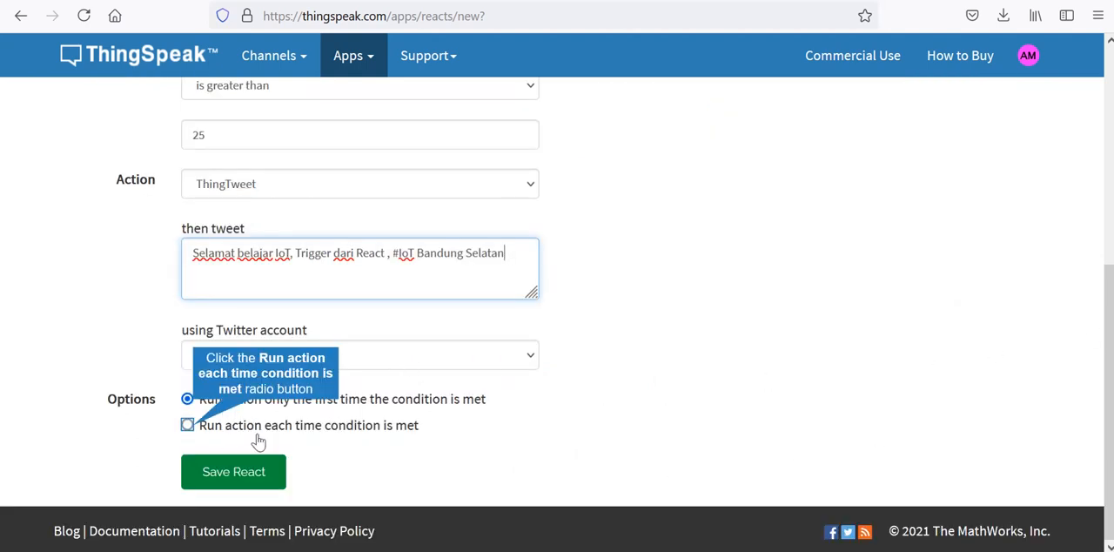
click(192, 426)
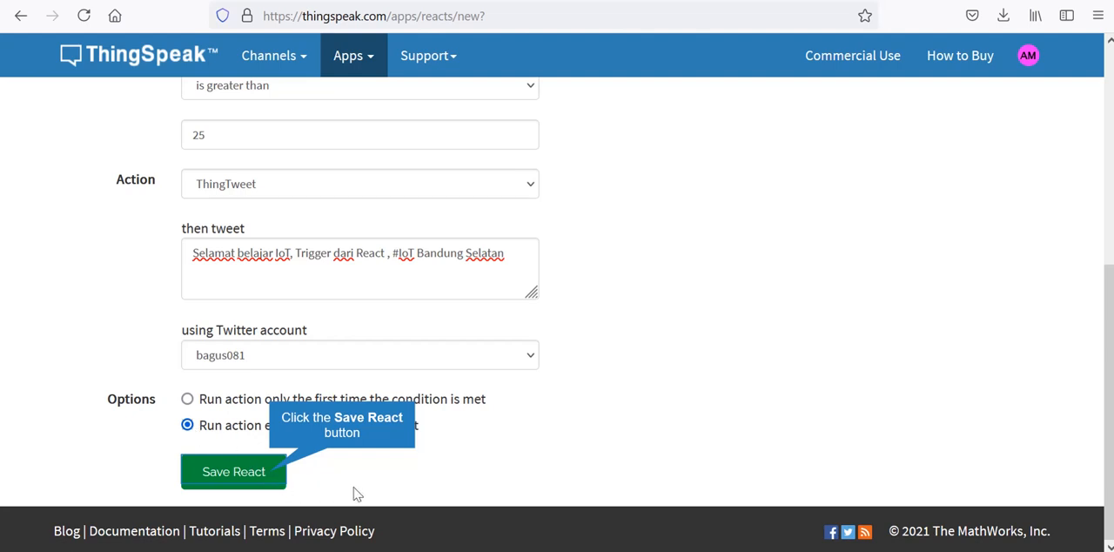
click(271, 479)
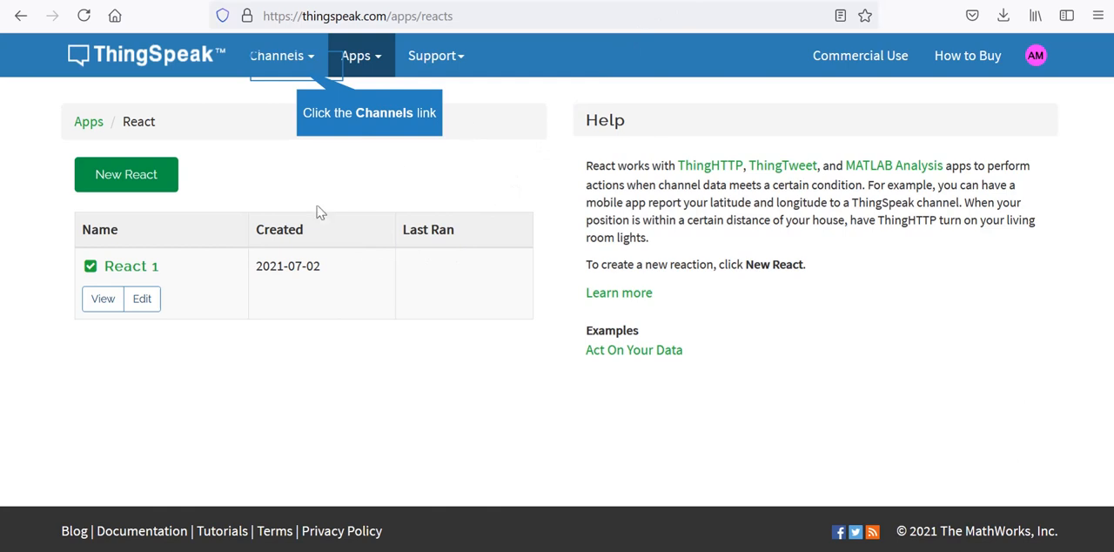
- Open the Praktikum IoT Bandung channel from My Channels and check its temperature and humidity gauges
click(287, 73)
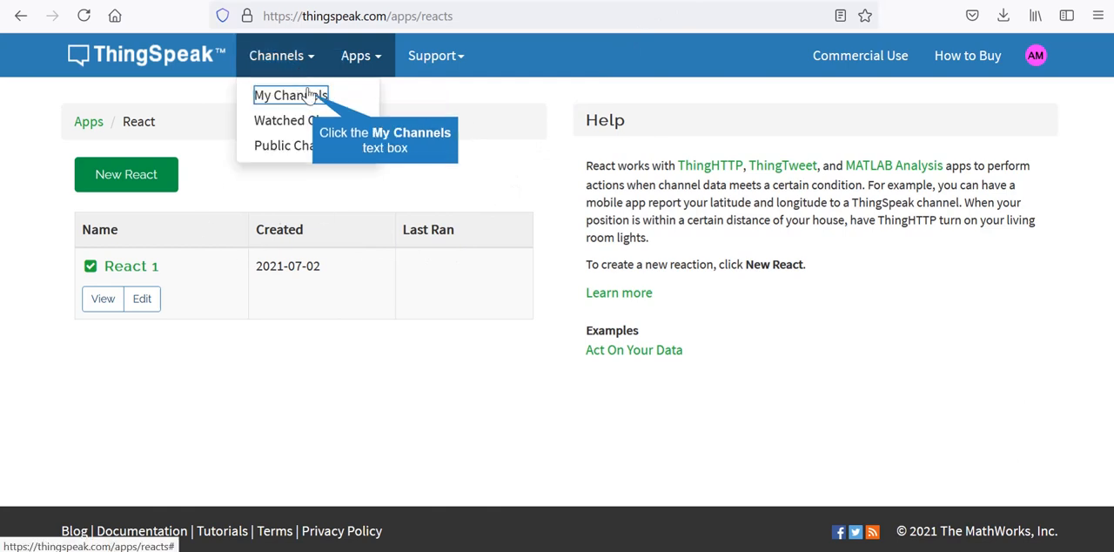
click(311, 97)
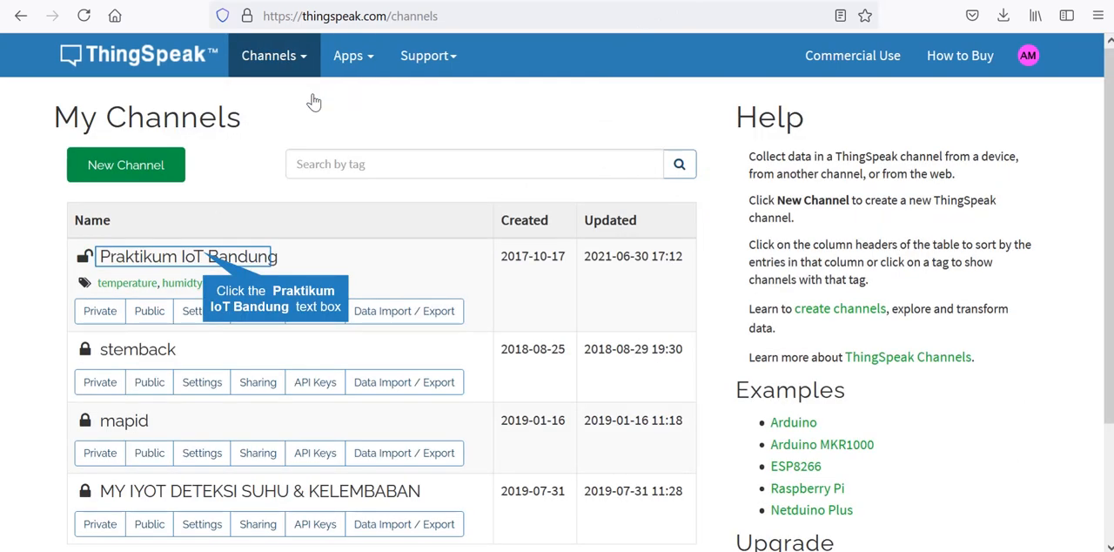
click(204, 258)
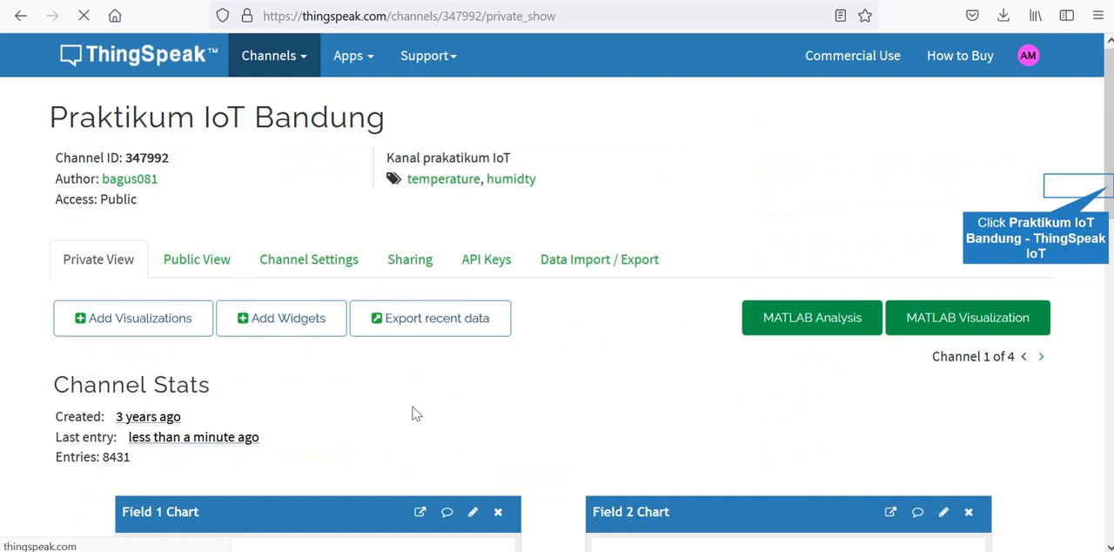
drag(1108, 192, 1109, 304)
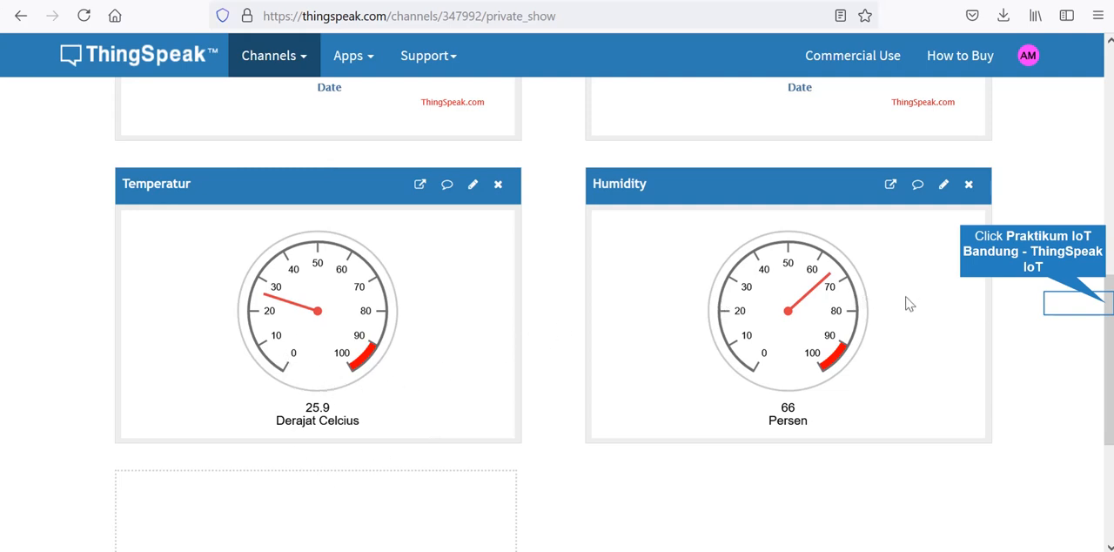
click(1107, 304)
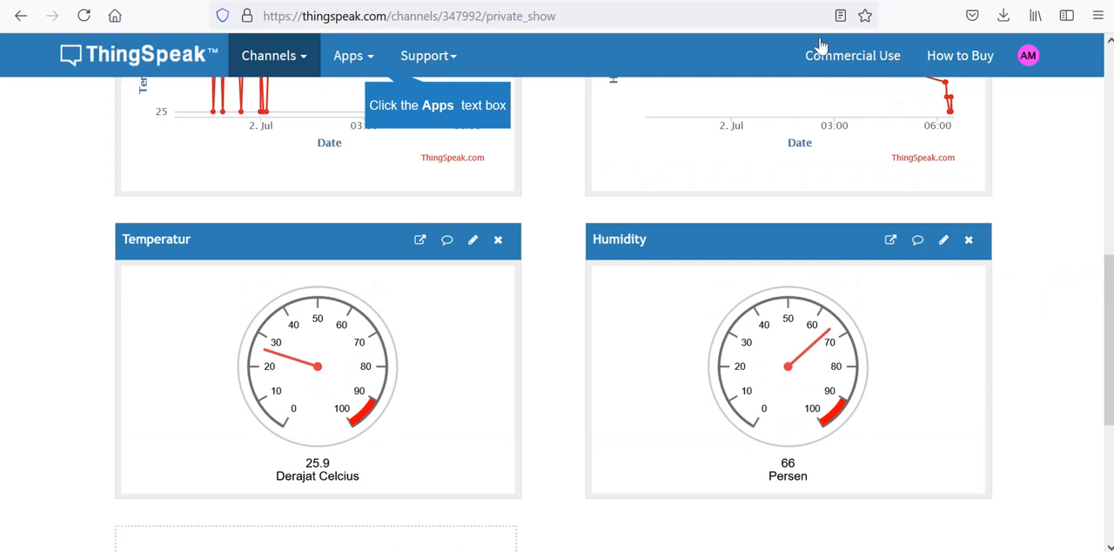
- Open the React list in a new tab and review React 1's details and edit page
click(364, 59)
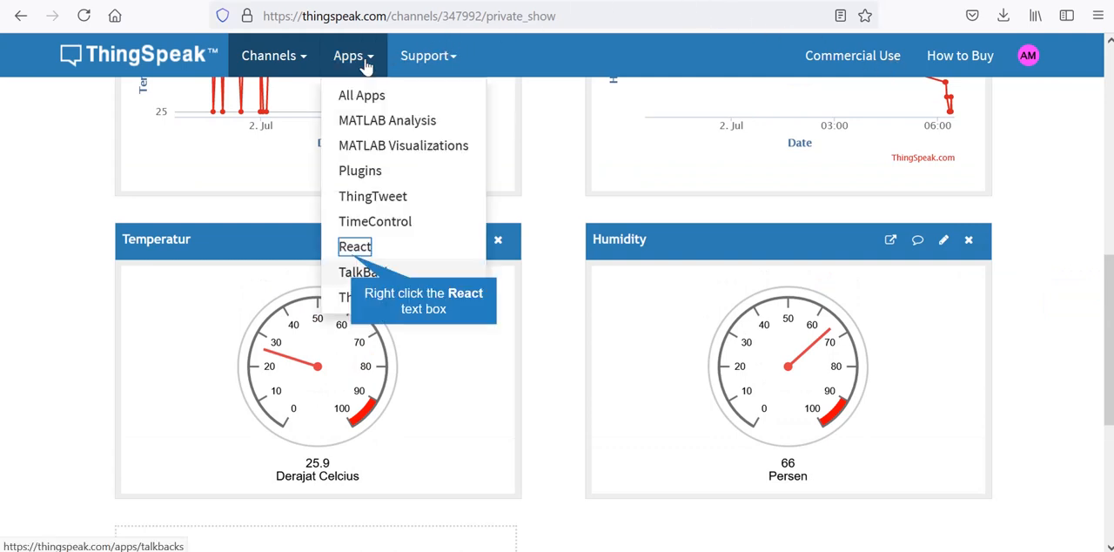
right_click(353, 257)
click(369, 272)
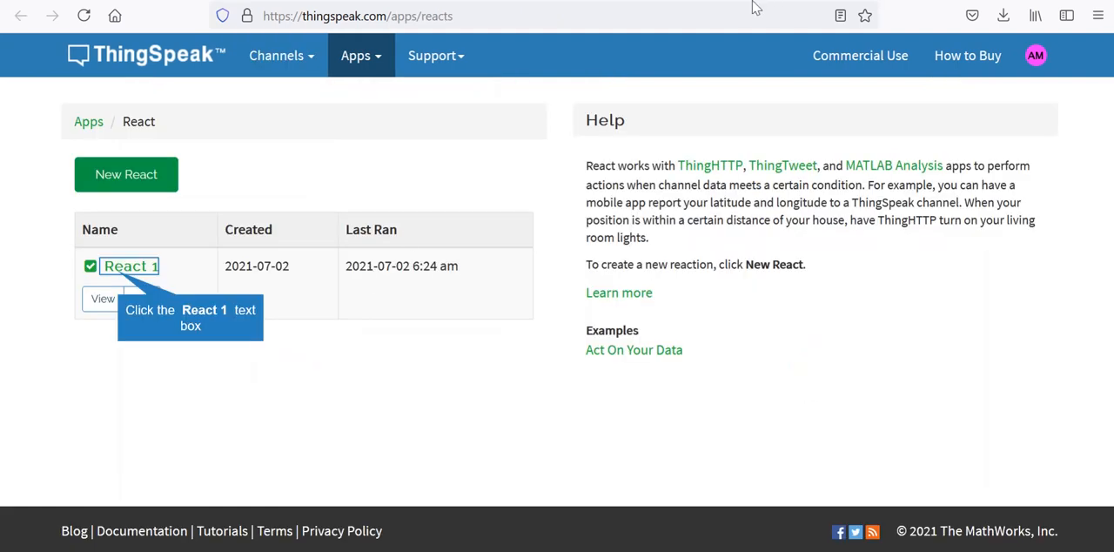
click(120, 273)
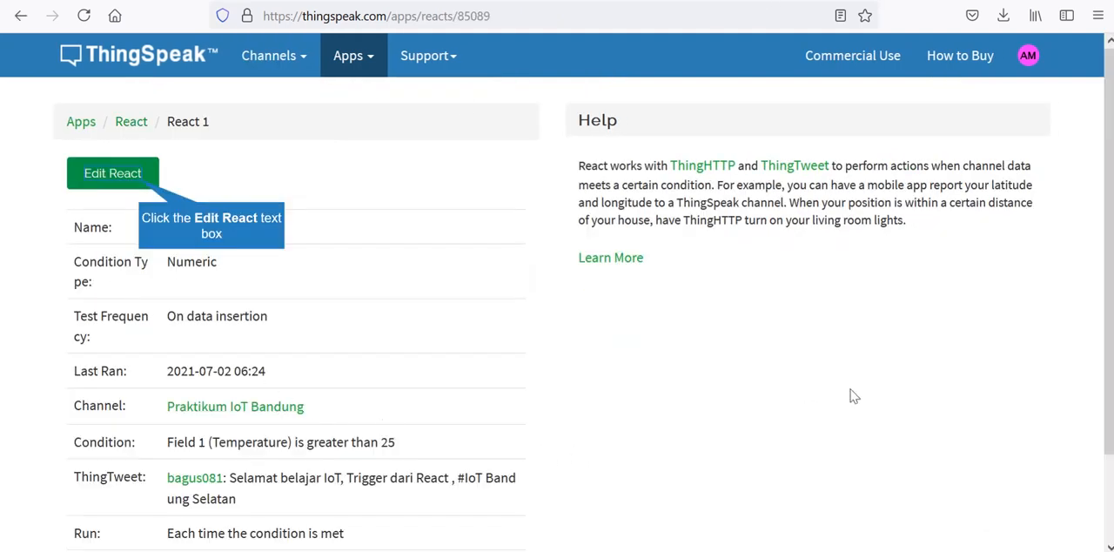
click(124, 173)
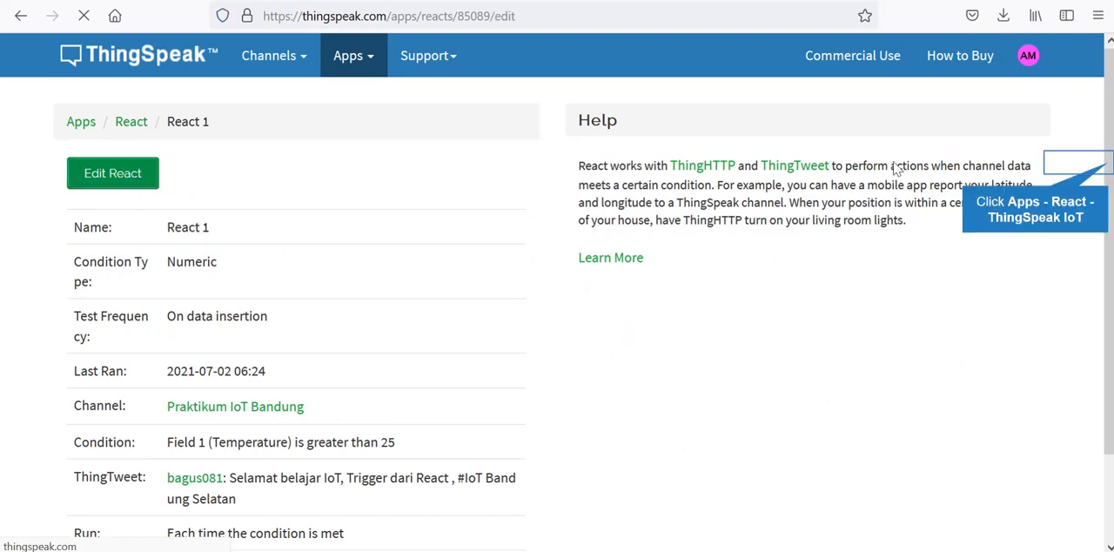
drag(1109, 164, 1109, 274)
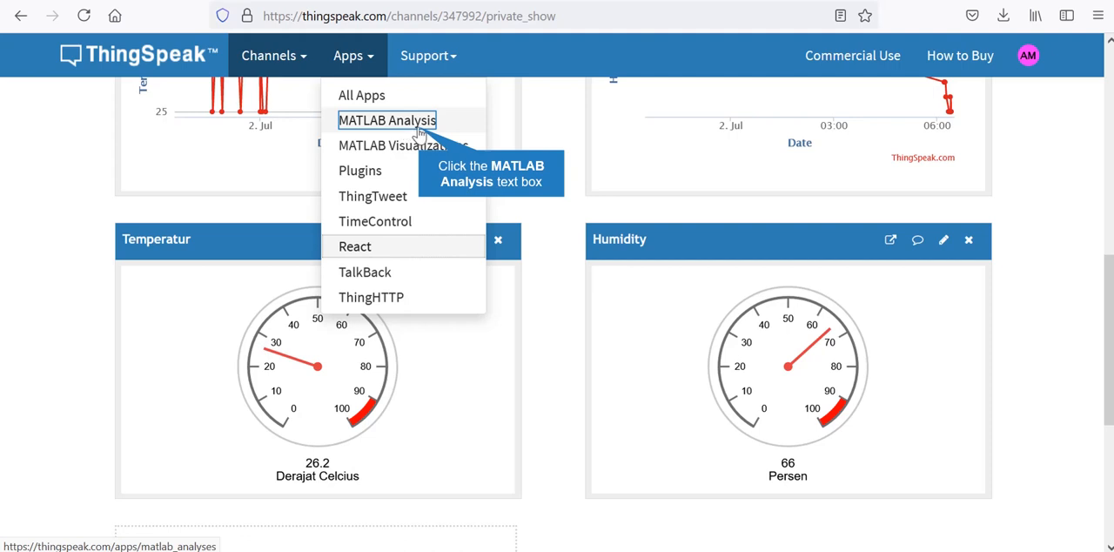
- Create a new MATLAB Analysis from the "Calculate and display average humidity" example
click(420, 131)
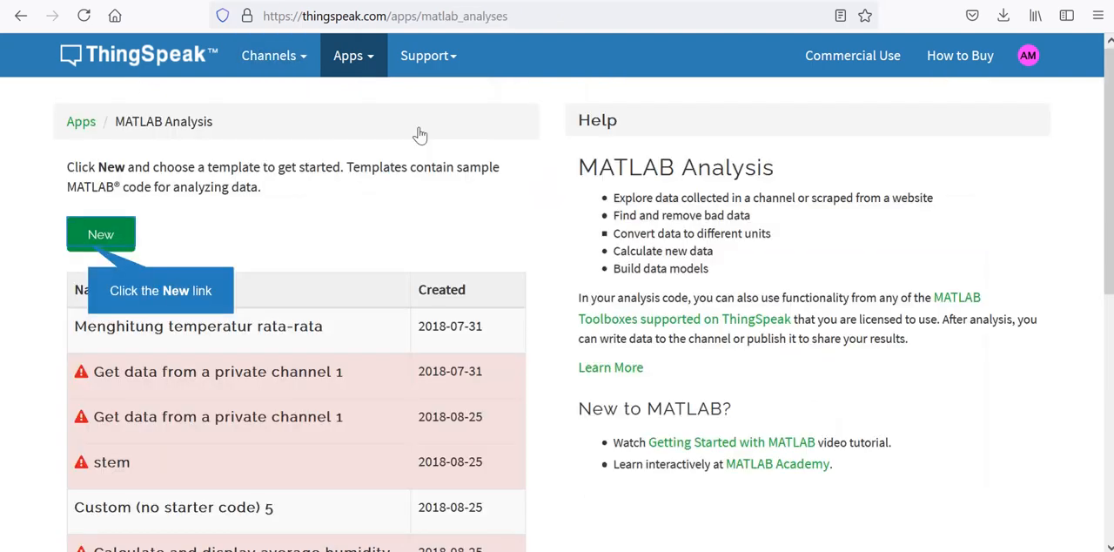
click(121, 237)
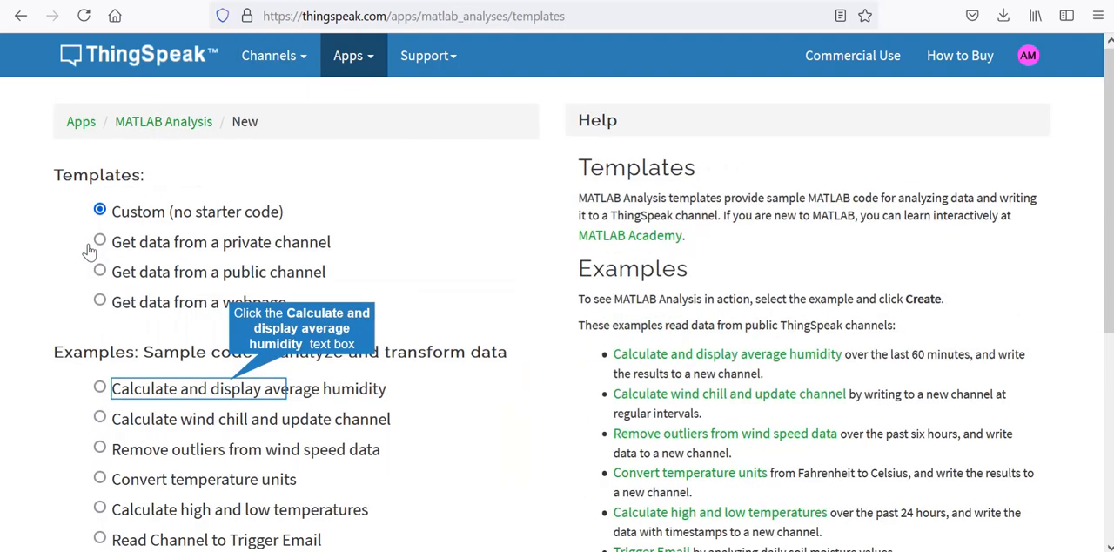
click(231, 389)
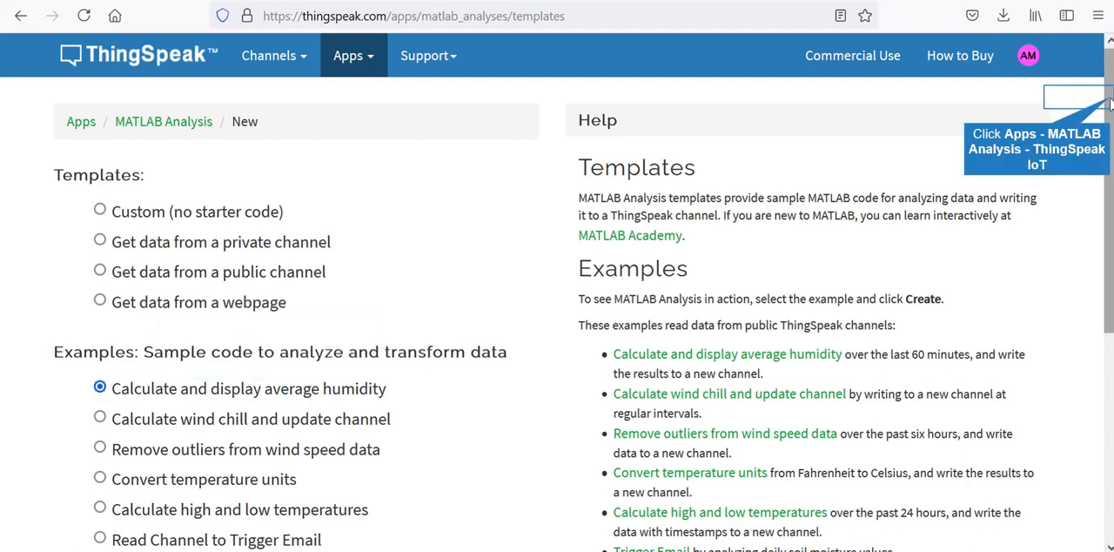
scroll(1110, 103, down, 4)
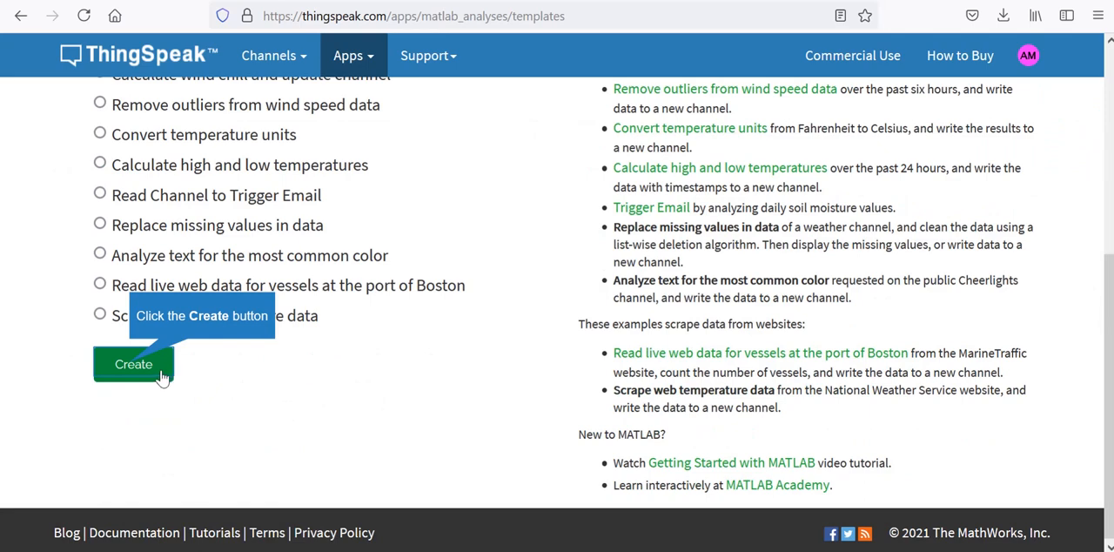
click(131, 367)
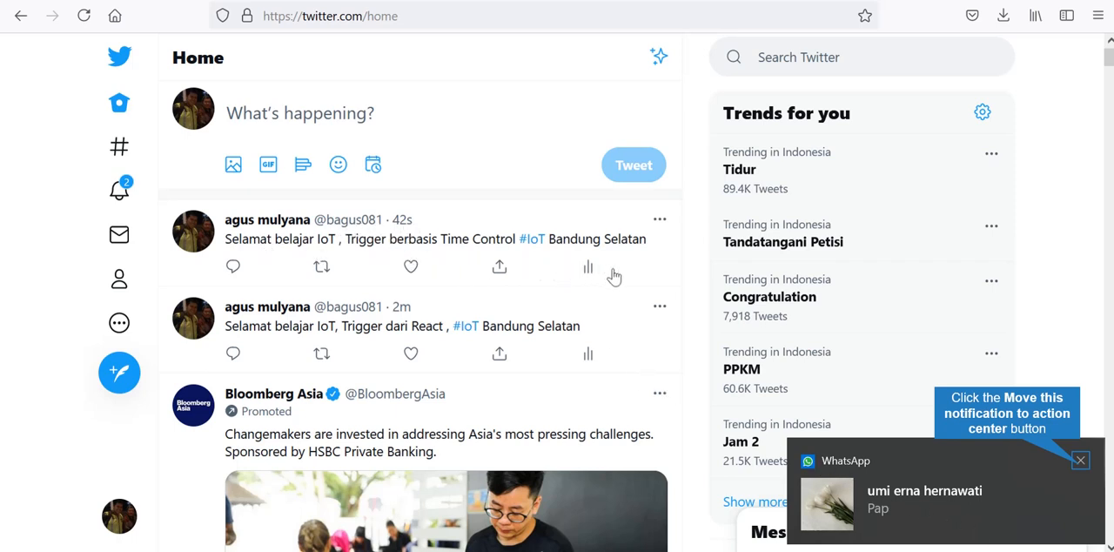
- Dismiss the WhatsApp notification shown over the Twitter home page and close the WhatsApp window
click(1081, 465)
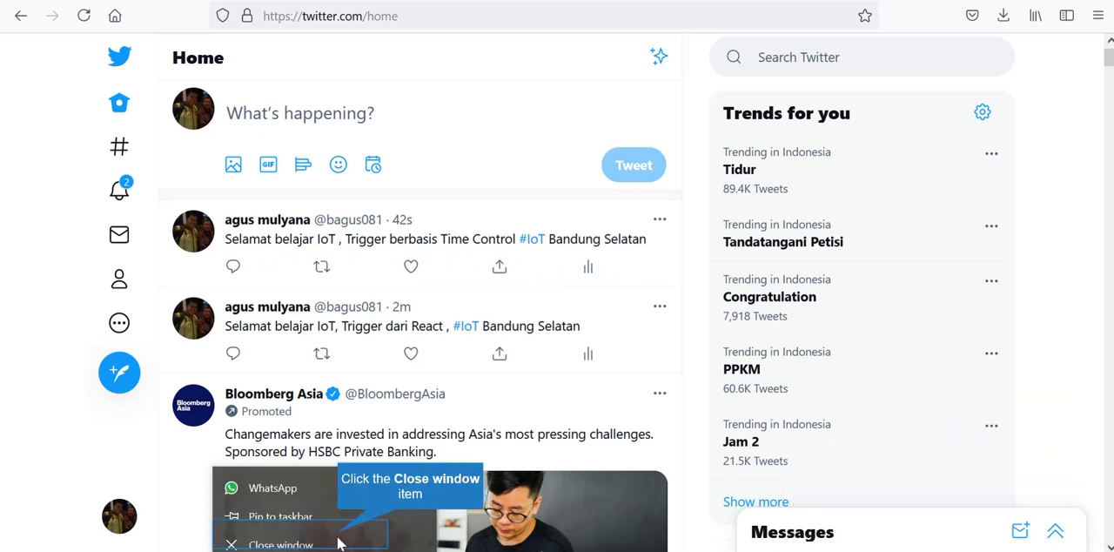
click(339, 544)
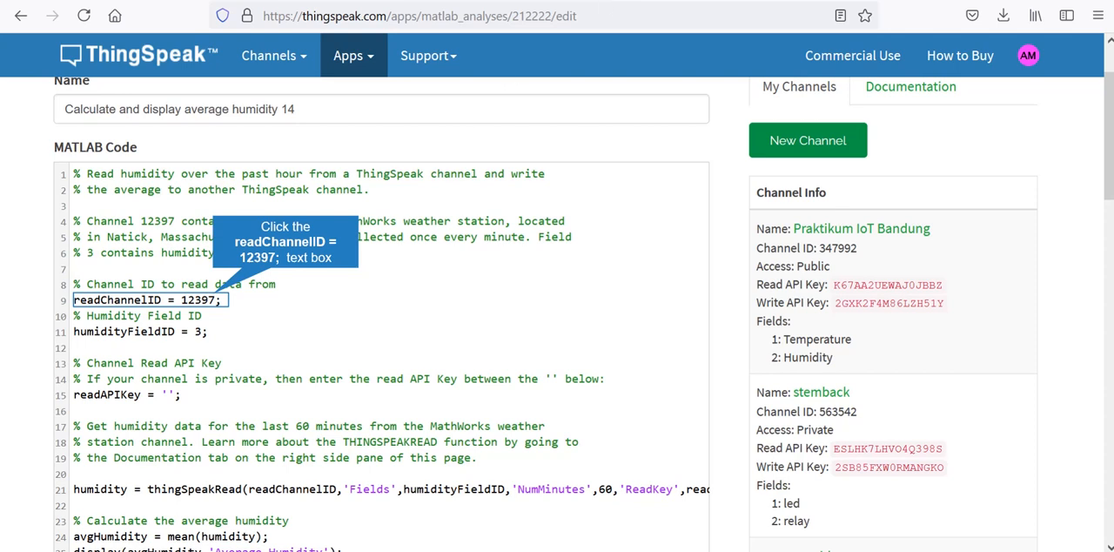
- Set readChannelID in the MATLAB code to 347992, copied from the Praktikum IoT Bandung channel info
click(216, 300)
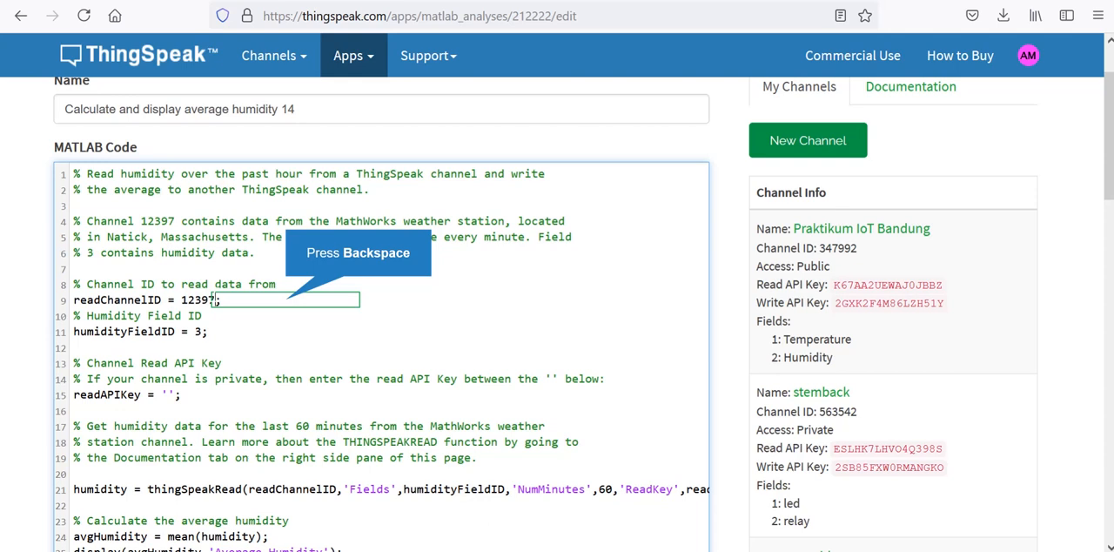
key(BackSpace)
key(BackSpace)
key(BackSpace)
key(BackSpace)
key(BackSpace)
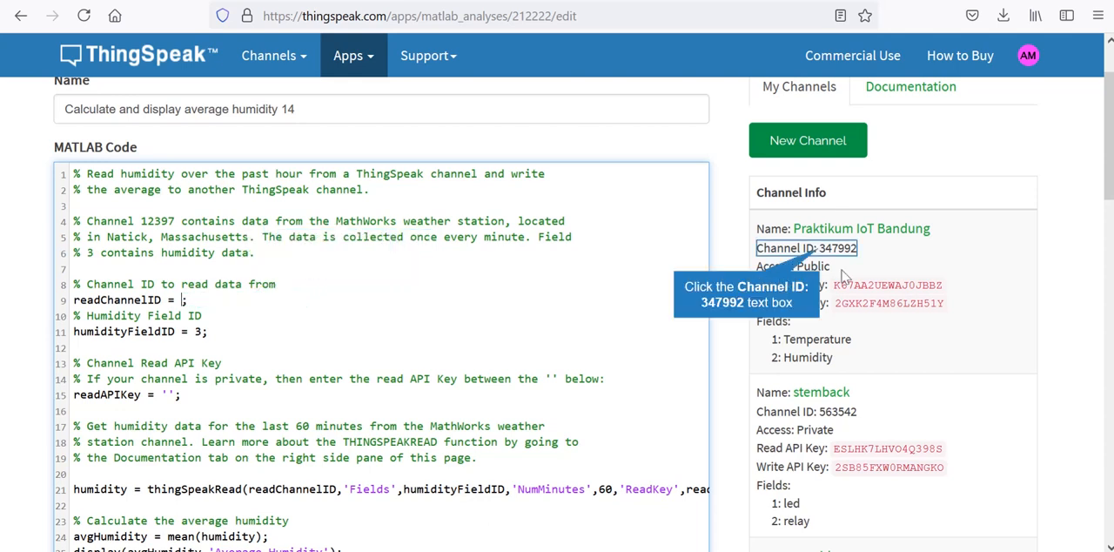
click(805, 248)
key(ctrl+c)
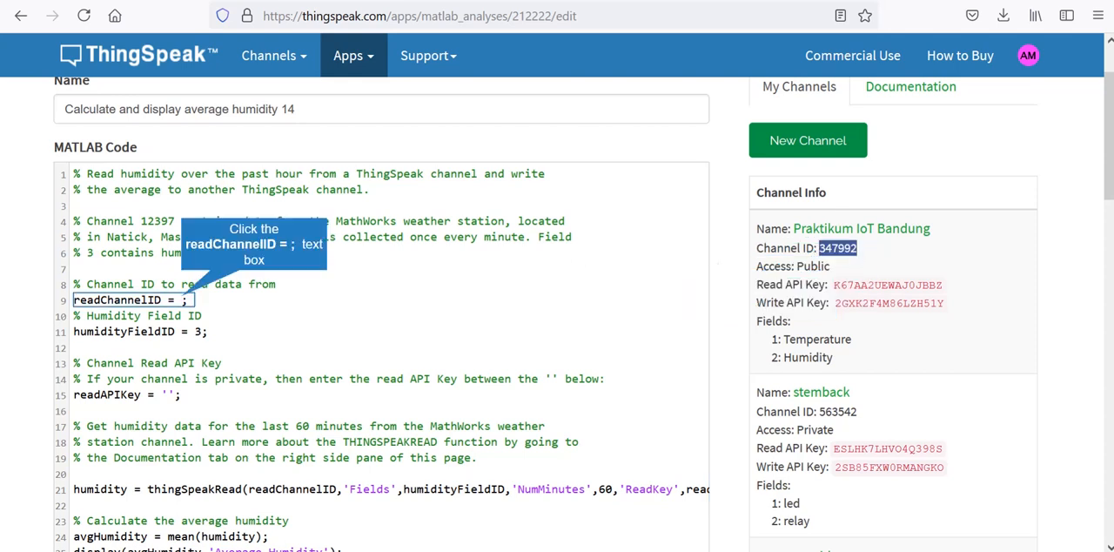
click(182, 300)
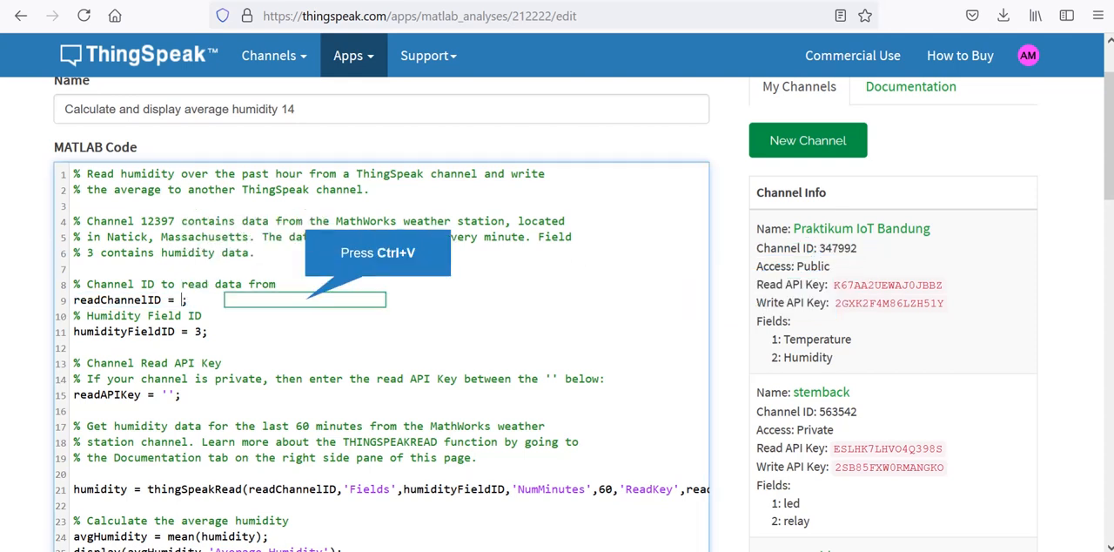
key(ctrl+v)
- Duplicate the humidityFieldID line in the MATLAB code, leaving a blank line between the two copies
click(207, 332)
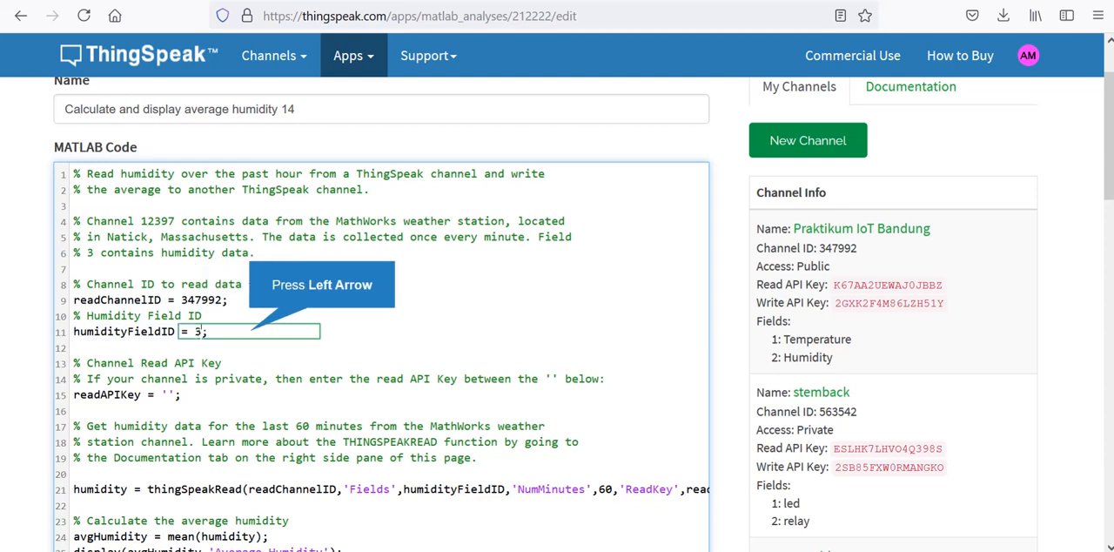
key(Left)
key(shift+Down)
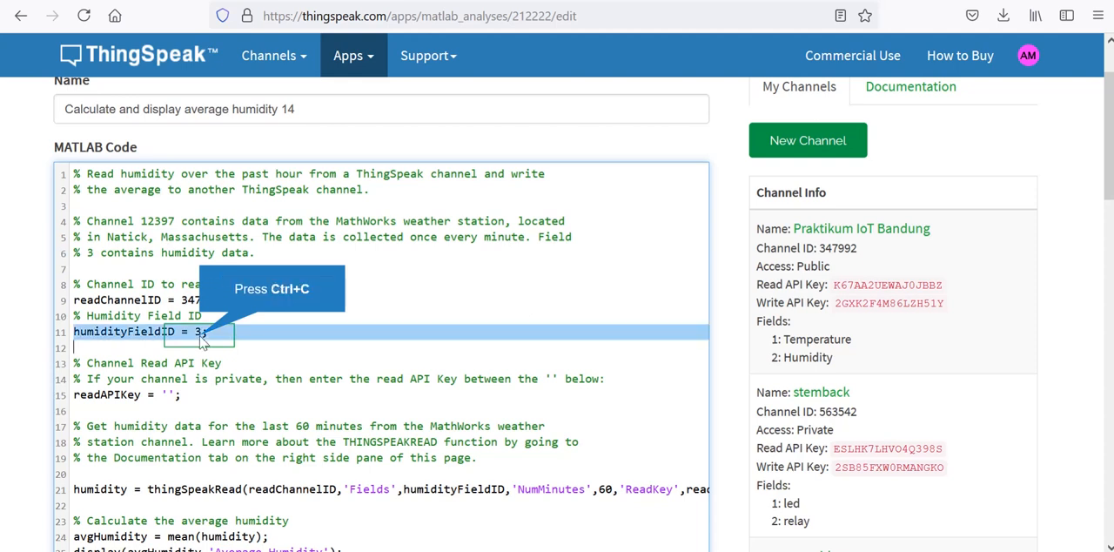
key(ctrl+c)
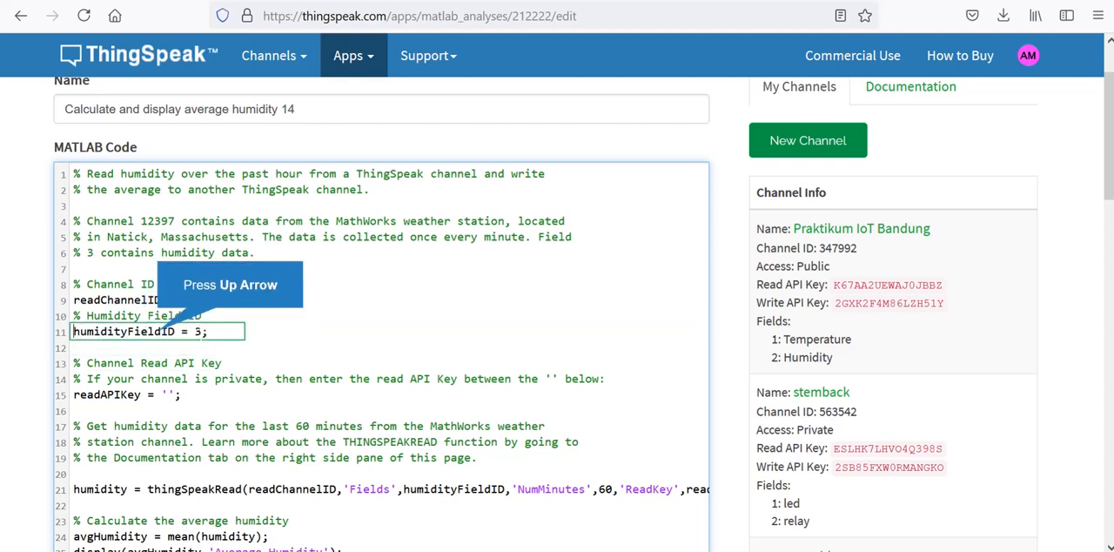
key(Up)
key(ctrl+v)
key(Left)
key(Down)
key(Down)
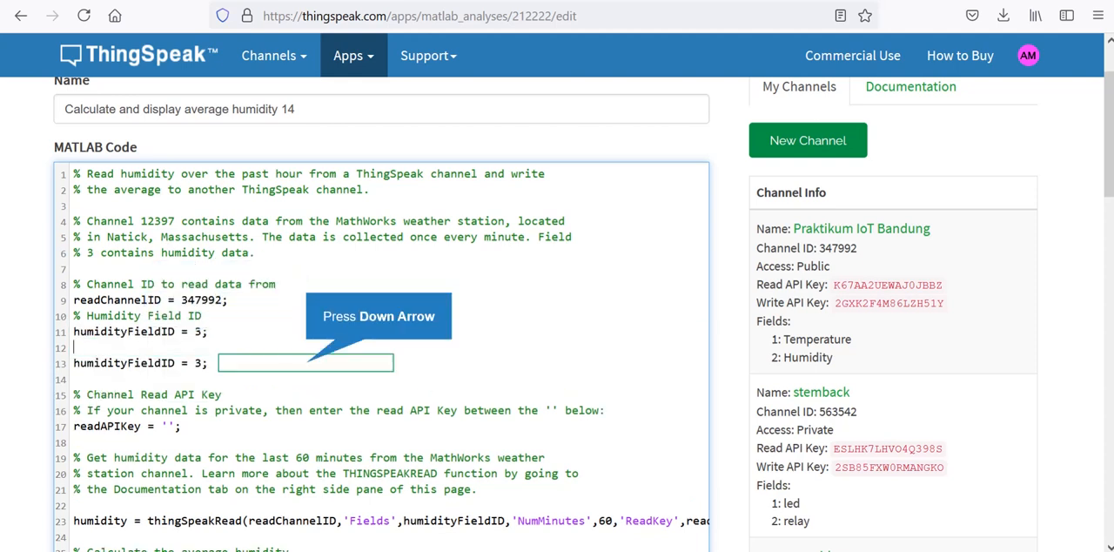
- Set the first humidityFieldID line to field 1 and the second one to field 2
key(Up)
key(Up)
key(Left)
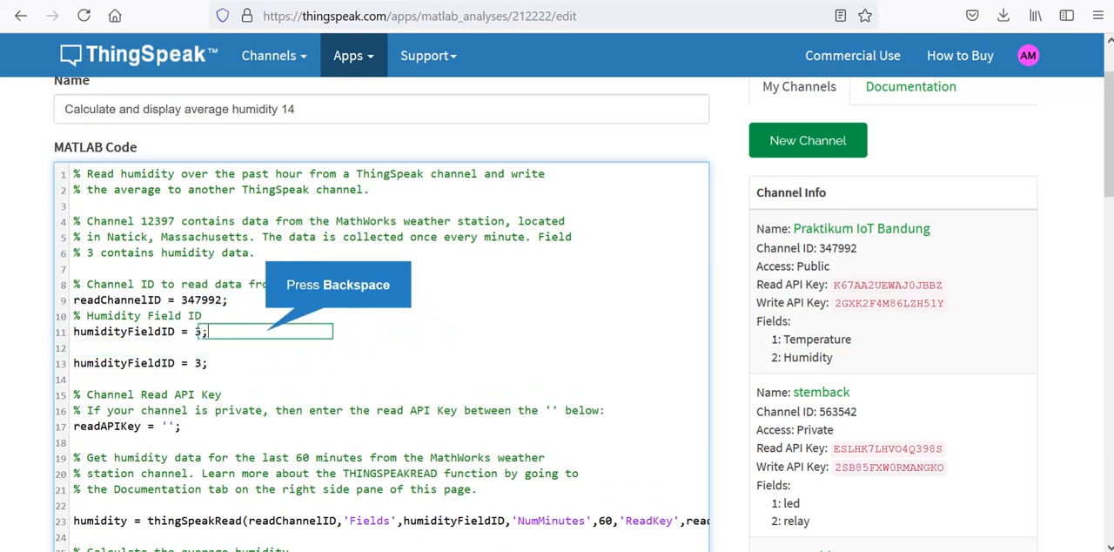
key(BackSpace)
text(1)
key(Down)
key(Down)
key(BackSpace)
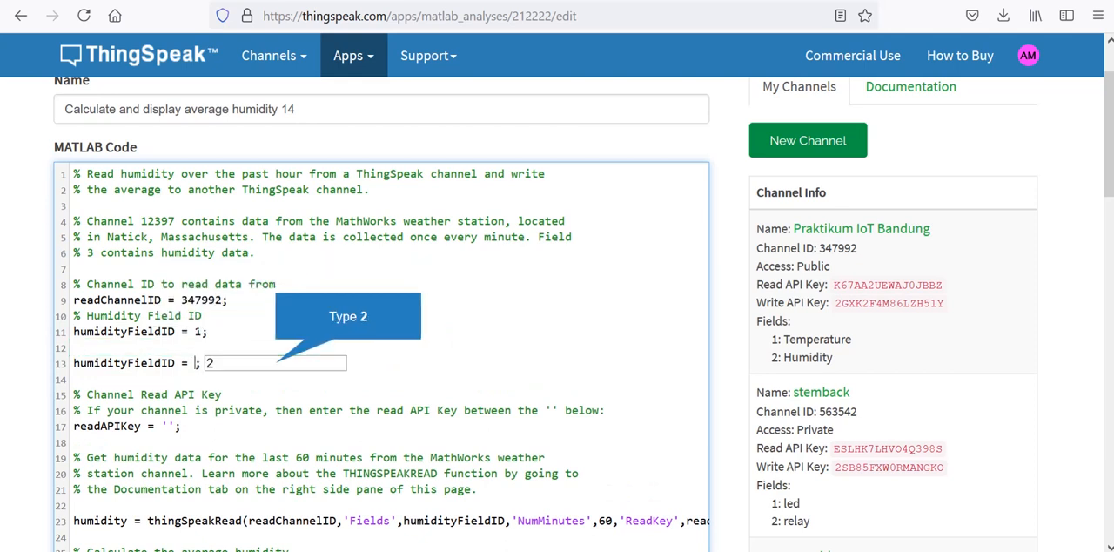
text(2)
- Rename the variable on the field 1 line to temperatureFieldID
key(Up)
key(Left)
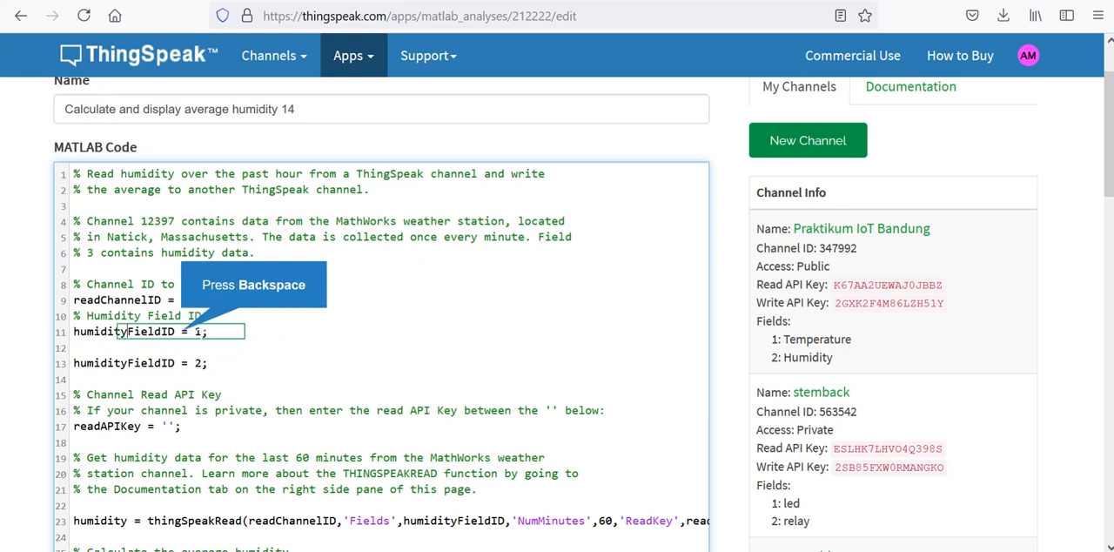
key(BackSpace)
key(BackSpace)
key(BackSpace)
key(BackSpace)
key(BackSpace)
key(BackSpace)
key(BackSpace)
key(BackSpace)
text(temperature)
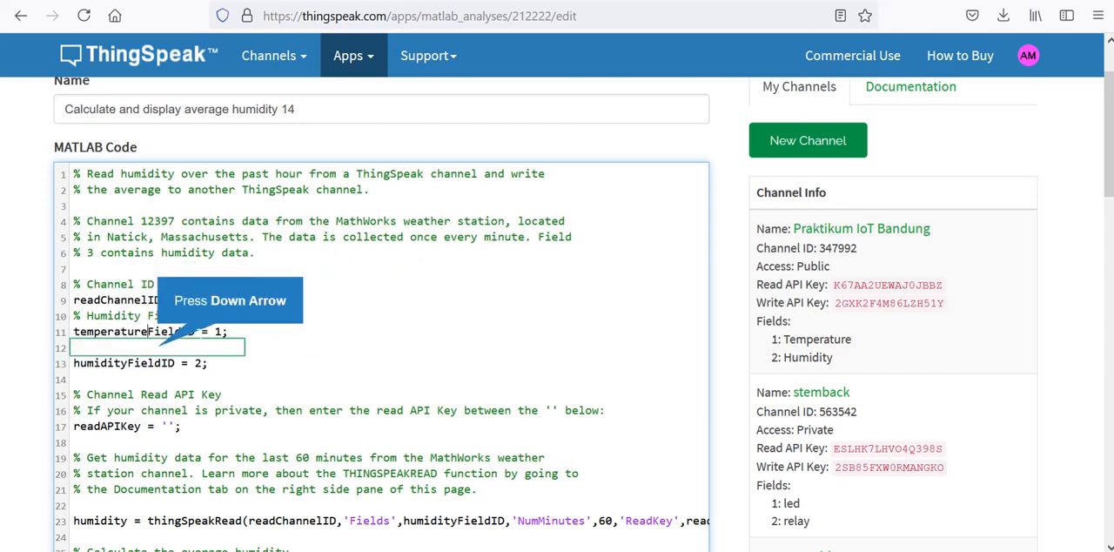
- Copy the Praktikum IoT Bandung channel's read API key and paste it between the quotes of readAPIKey
key(Down)
key(Down)
key(Up)
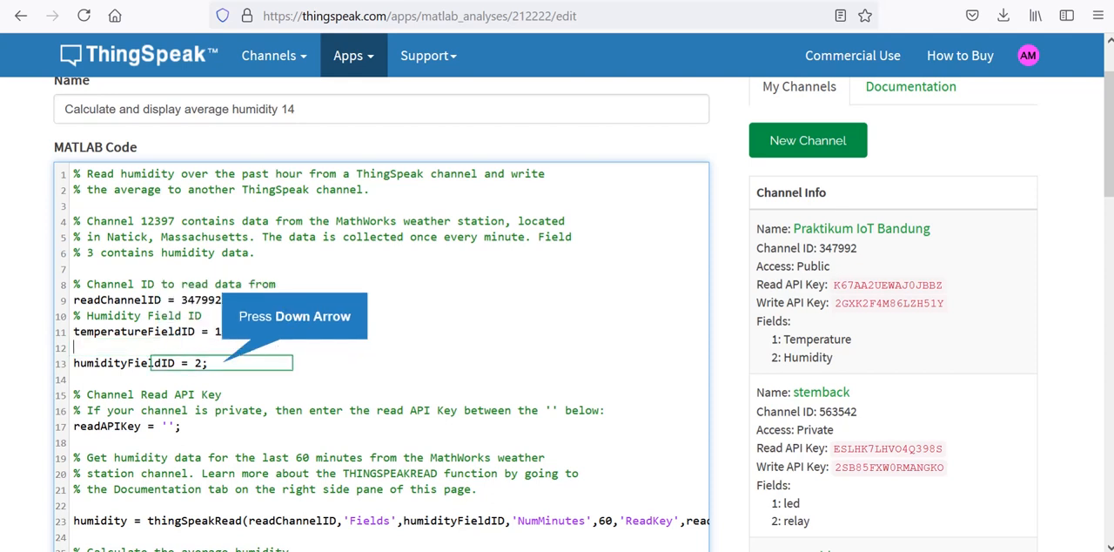
key(Down)
key(Down)
key(Down)
key(Down)
key(Down)
key(Down)
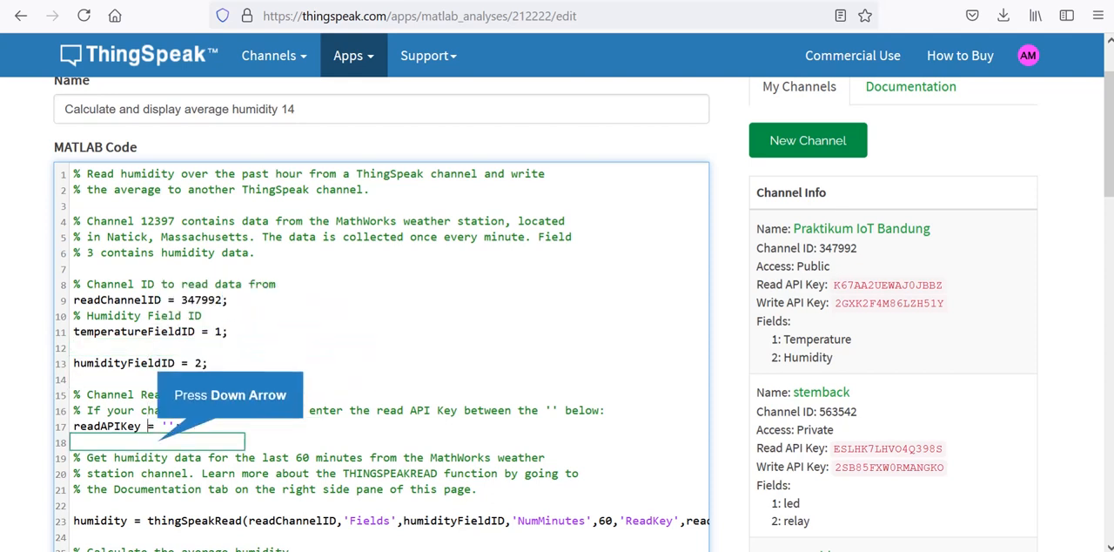
key(Up)
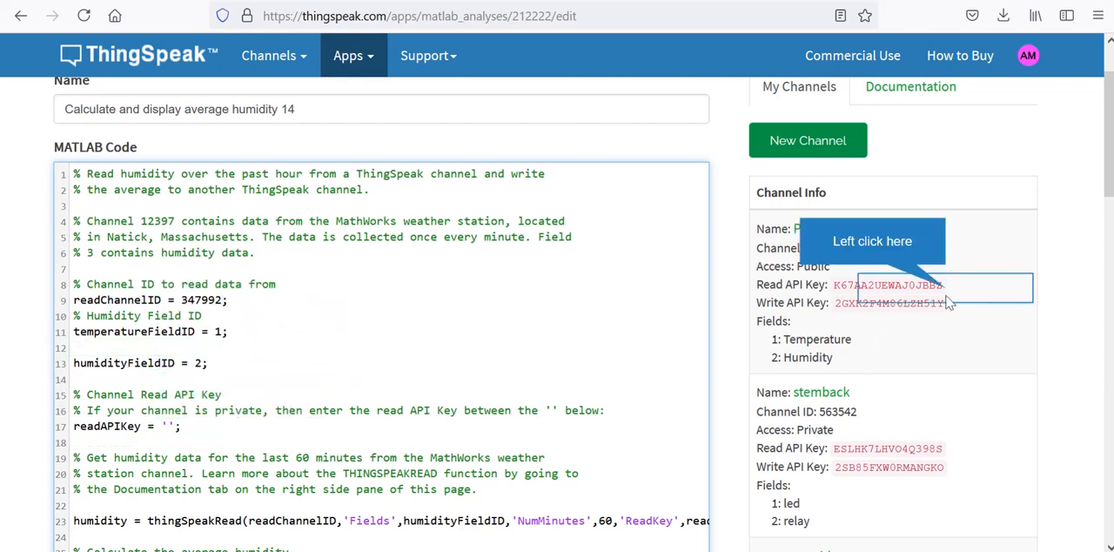
drag(947, 289, 835, 287)
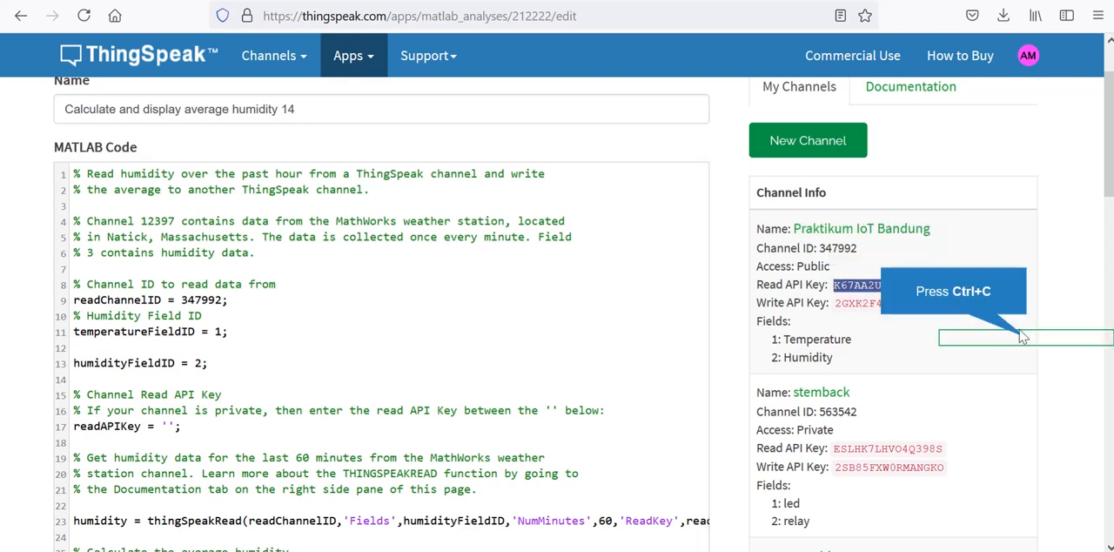
key(ctrl+c)
click(168, 425)
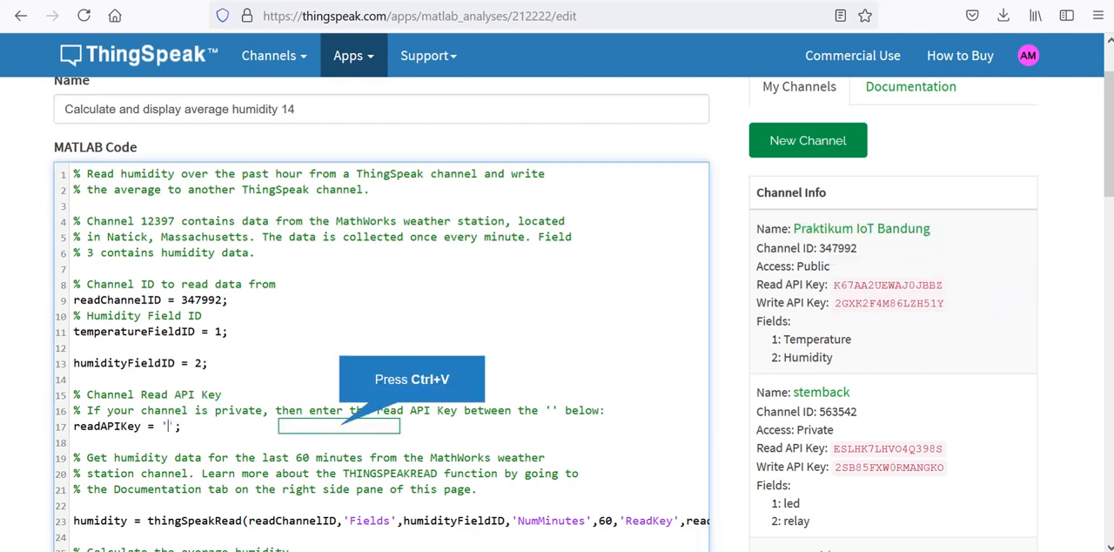
key(ctrl+v)
- Duplicate the humidity thingSpeakRead line, keeping a blank line between the two copies
key(Down)
key(Down)
key(Down)
key(Down)
key(Down)
key(Down)
key(Down)
key(Down)
key(Down)
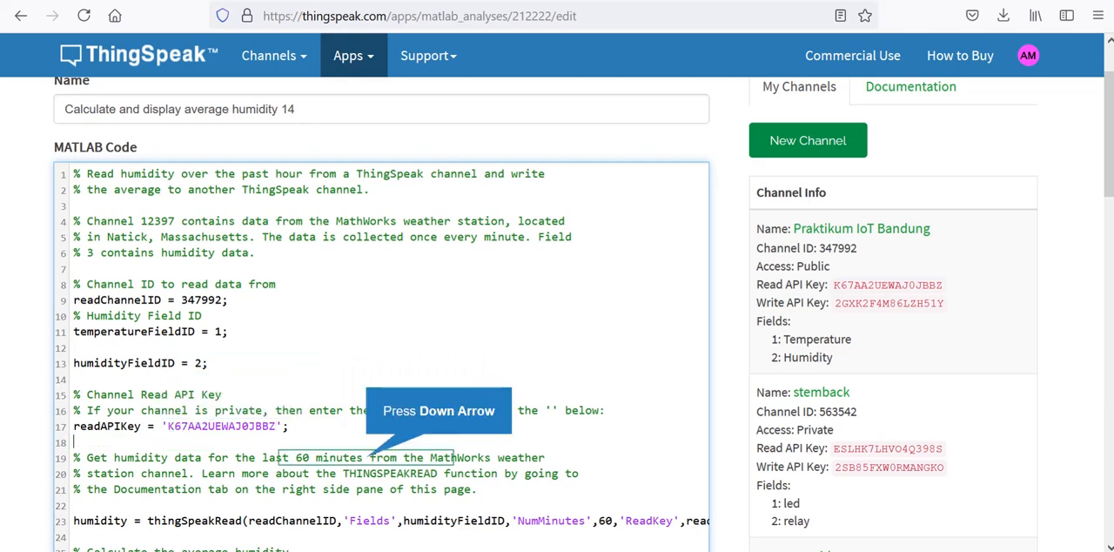
key(Up)
key(Up)
key(Up)
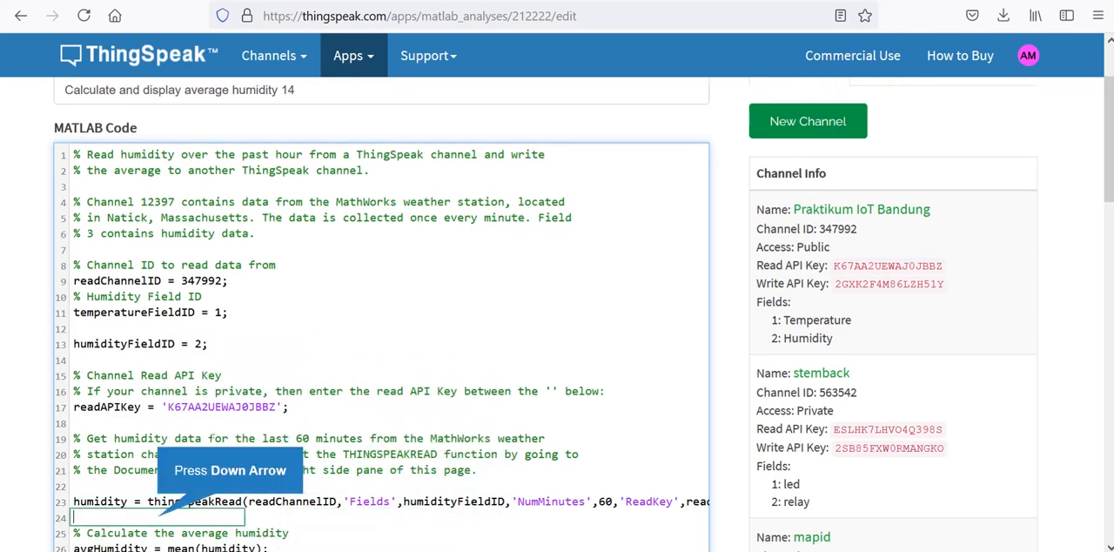
key(Down)
key(Return)
key(Return)
key(Up)
key(Up)
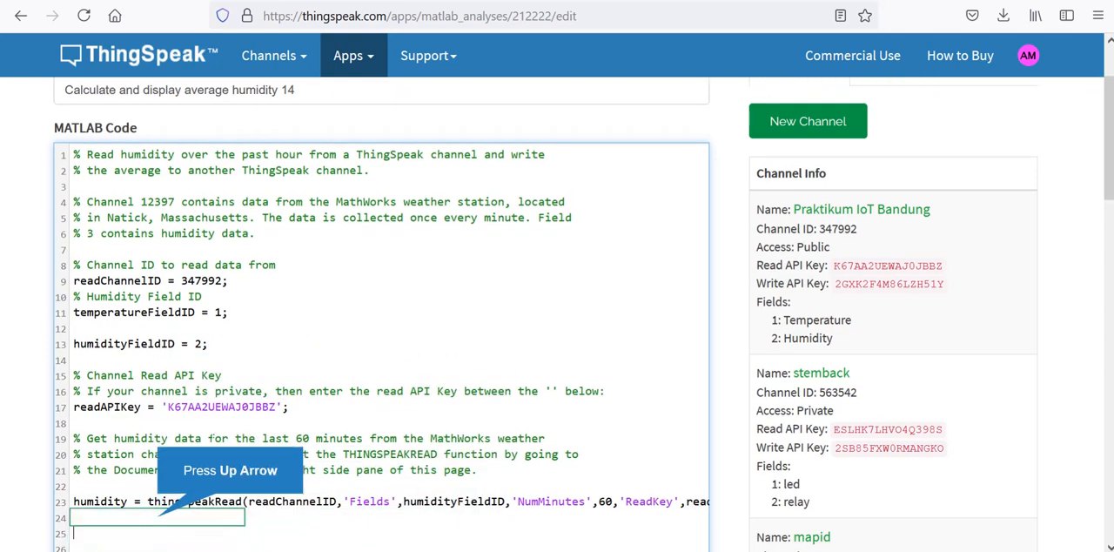
key(shift+Down)
key(Down)
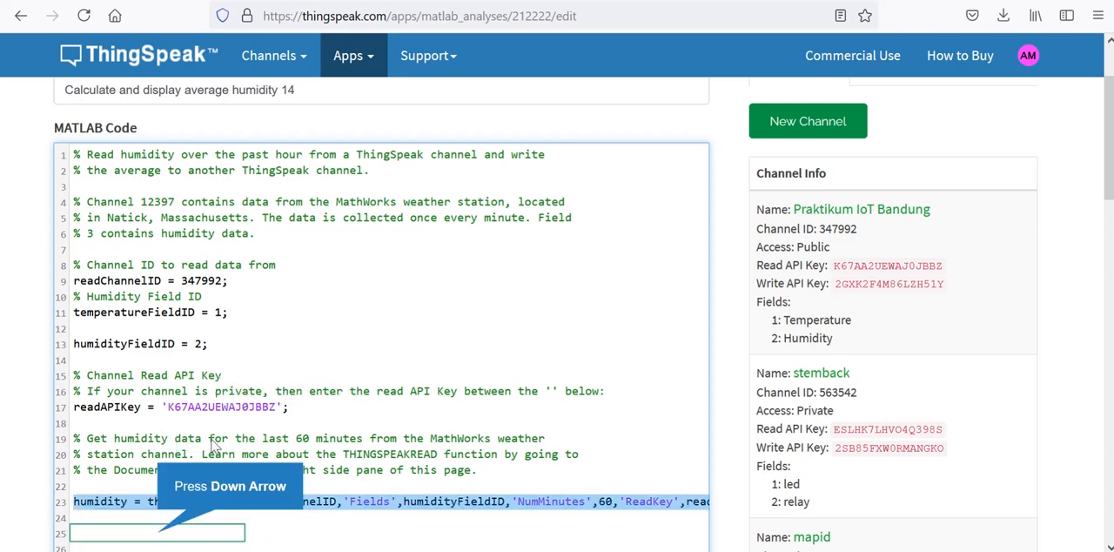
key(Up)
key(Return)
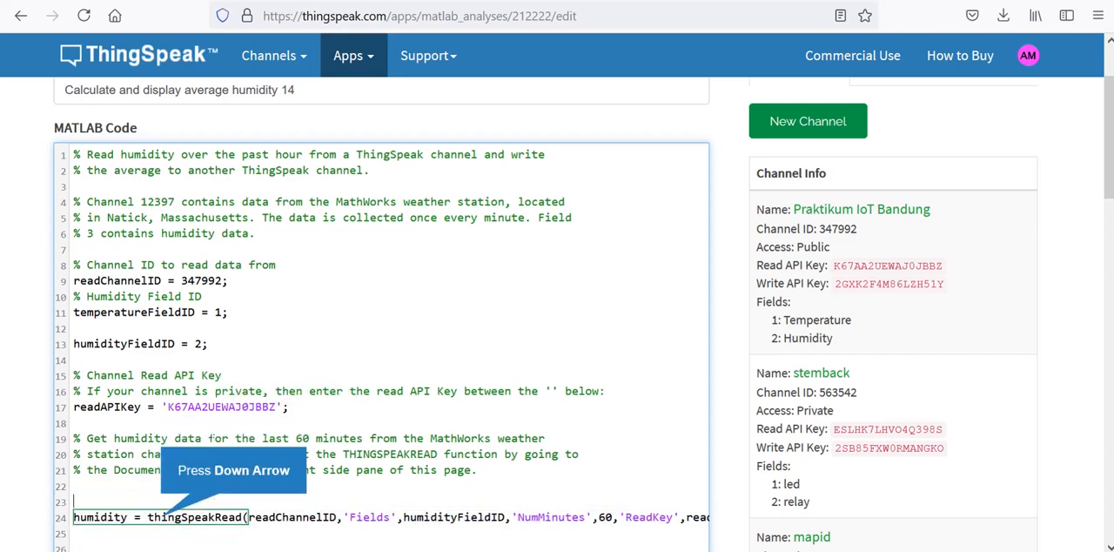
key(ctrl+v)
key(Up)
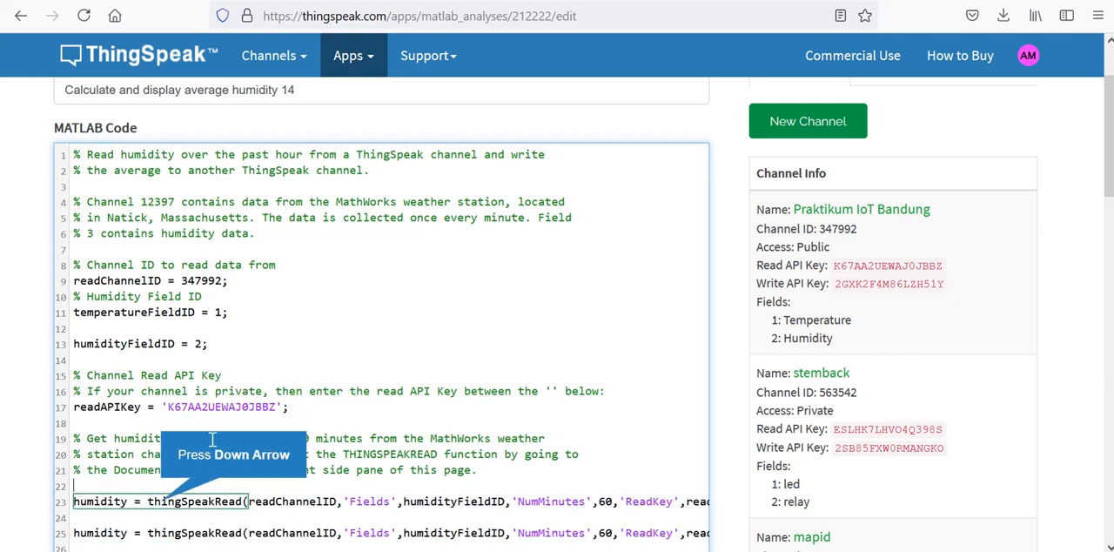
- Rename the output variable of the first thingSpeakRead line to temperature
key(shift+Right)
key(shift+Right)
key(shift+Right)
key(shift+Right)
key(shift+Right)
key(shift+Right)
key(shift+Right)
key(shift+Right)
text(tempera)
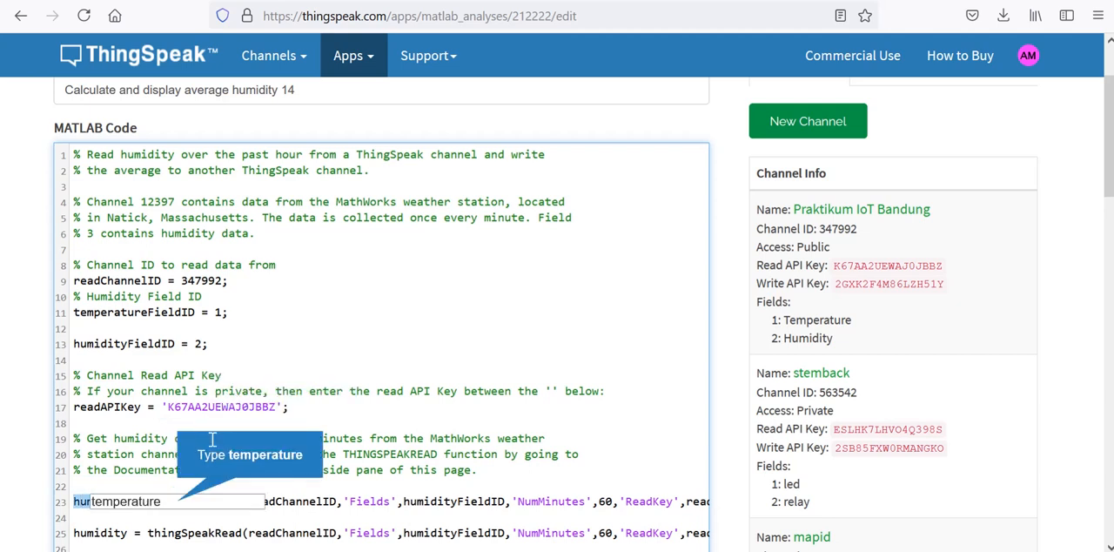
- Replace humidityFieldID with temperatureFieldID in the arguments of the temperature thingSpeakRead line
key(Right)
key(Right)
key(Right)
key(Right)
key(Right)
key(Right)
key(Right)
key(Right)
key(Right)
key(Right)
key(Right)
key(Right)
key(Right)
key(Right)
key(Right)
key(Right)
key(Right)
key(Right)
key(Right)
key(Right)
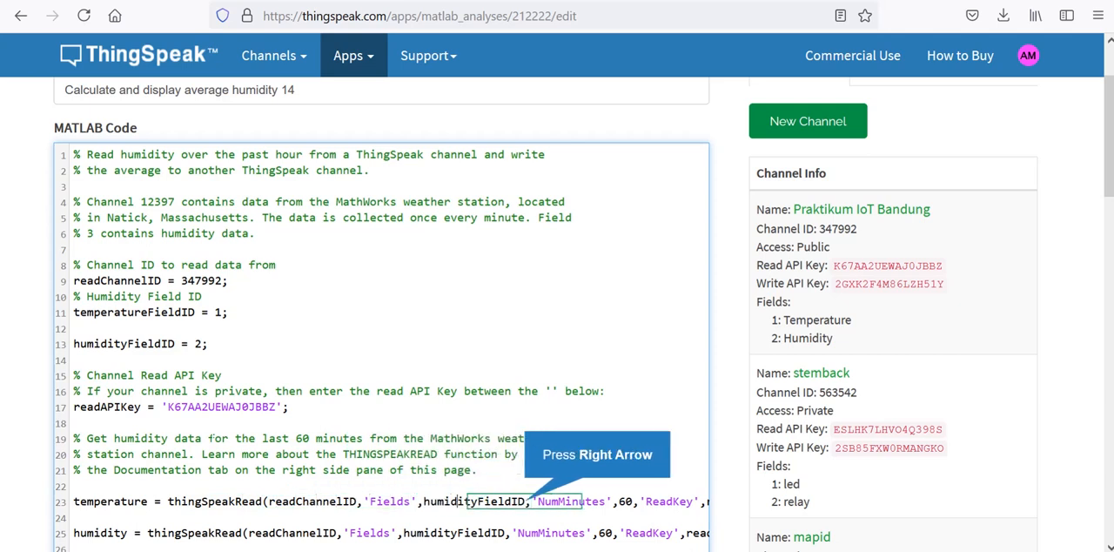
key(Right)
key(Right)
key(Right)
key(BackSpace)
key(BackSpace)
key(BackSpace)
key(BackSpace)
key(BackSpace)
key(BackSpace)
key(BackSpace)
key(BackSpace)
text(tempera)
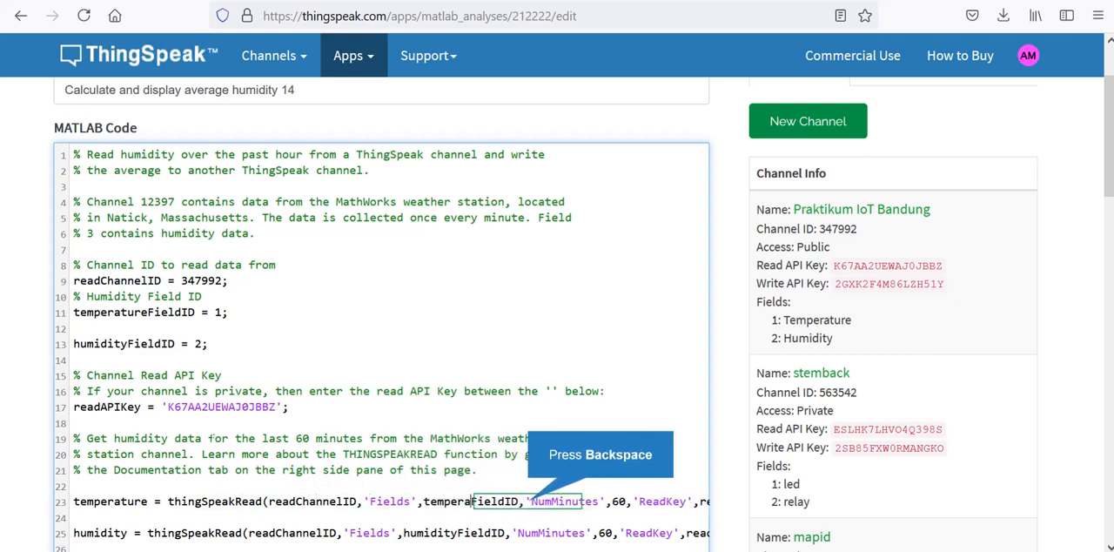
text(u)
key(BackSpace)
text(tem)
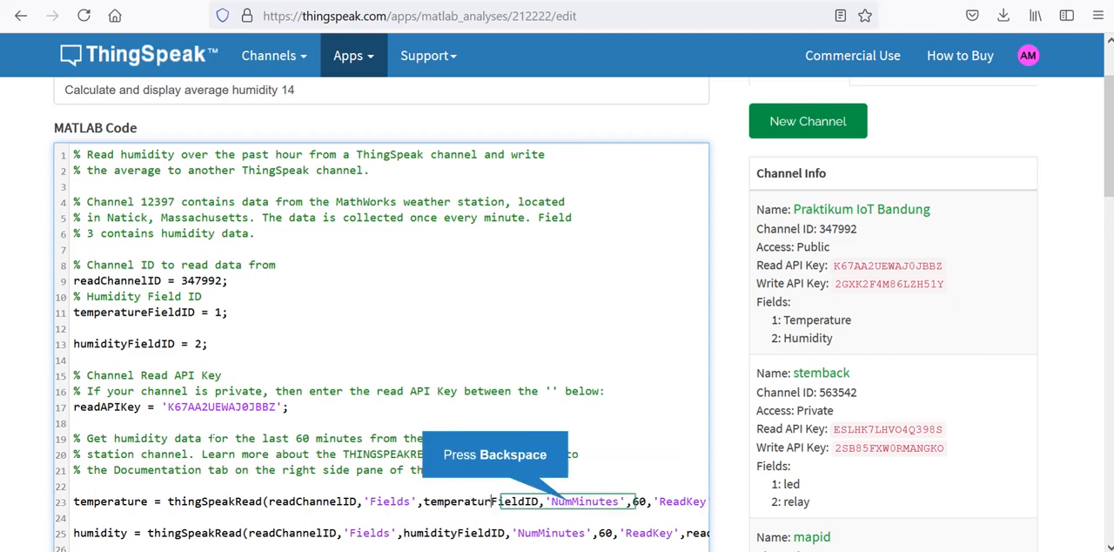
key(BackSpace)
text(ture)
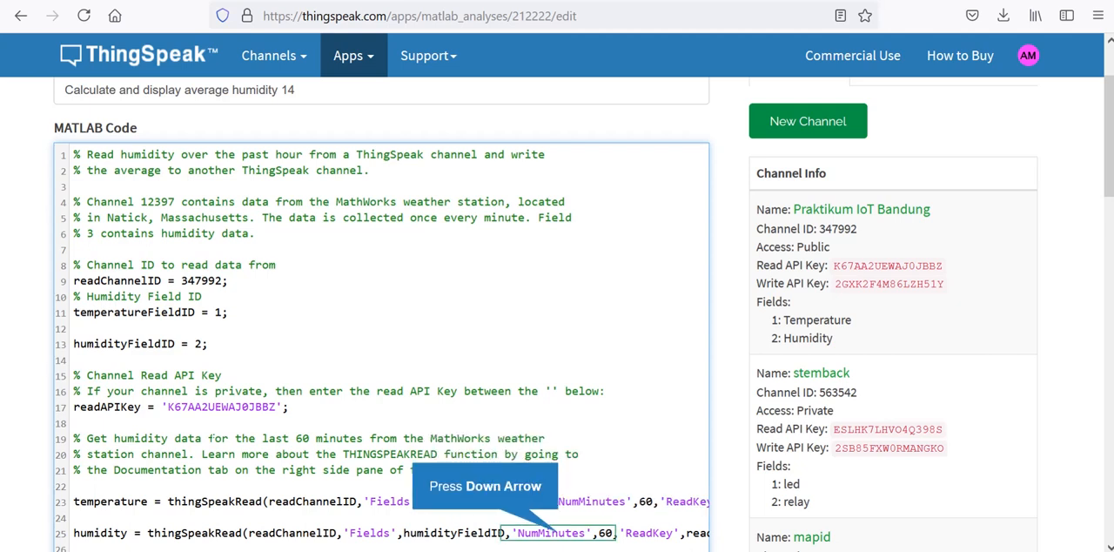
- Add two blank lines between the Average Humidity display line and the fprintf note
key(Down)
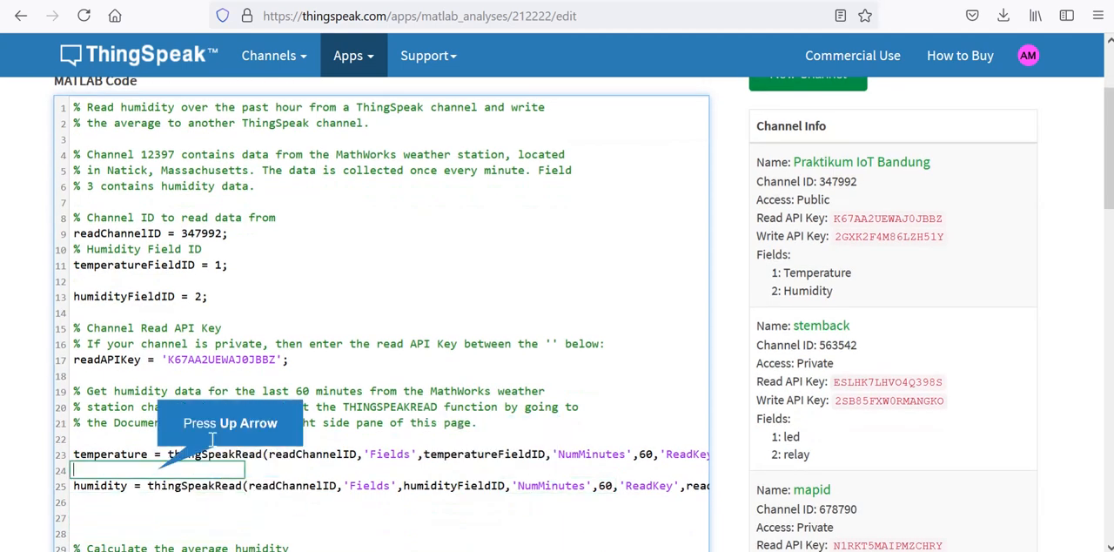
key(Up)
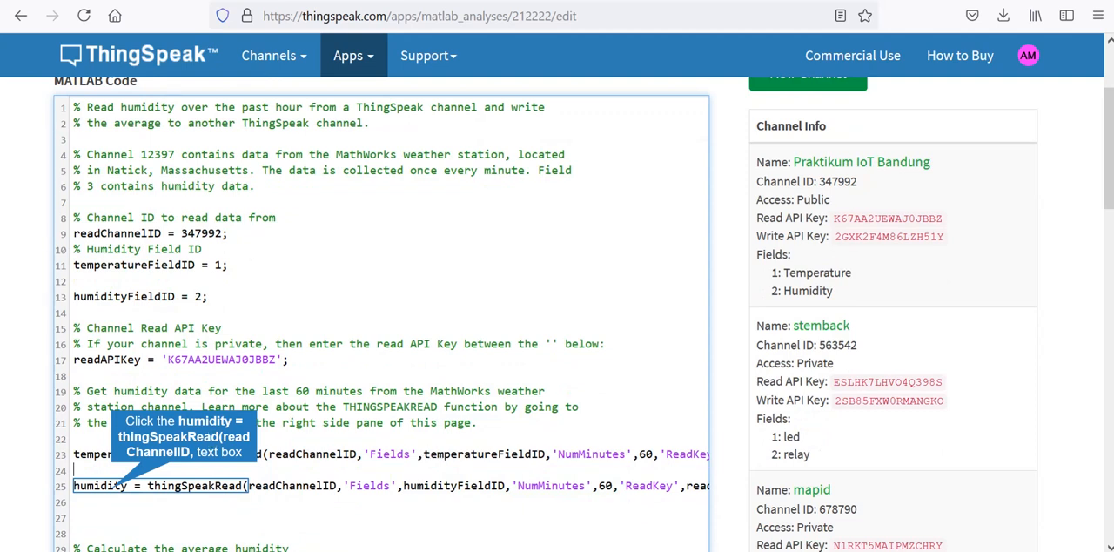
click(116, 485)
key(Down)
key(Down)
key(Down)
key(Down)
key(Down)
key(Down)
key(Down)
key(Down)
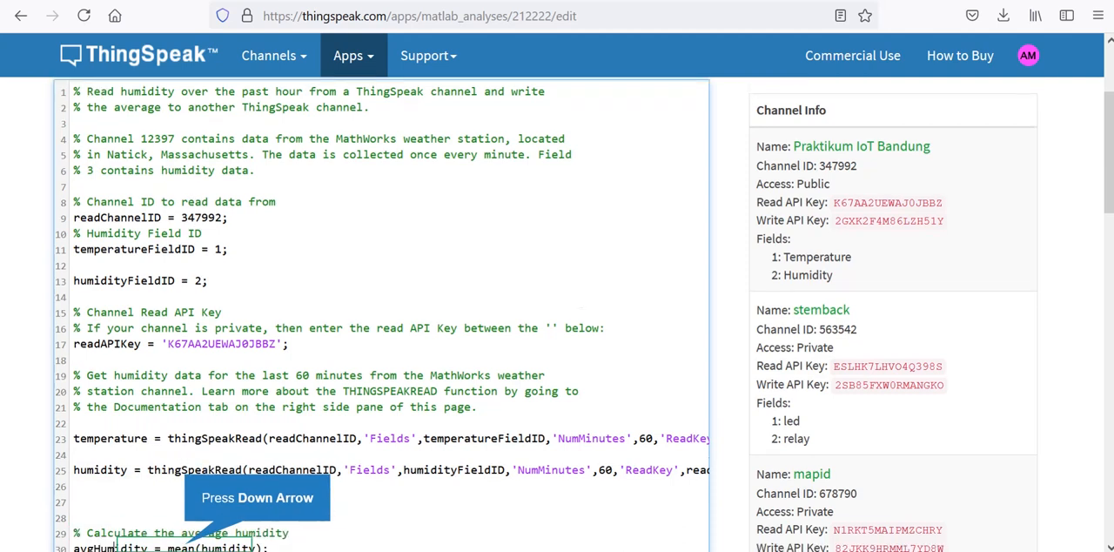
key(Down)
key(Up)
key(Up)
key(Up)
key(Up)
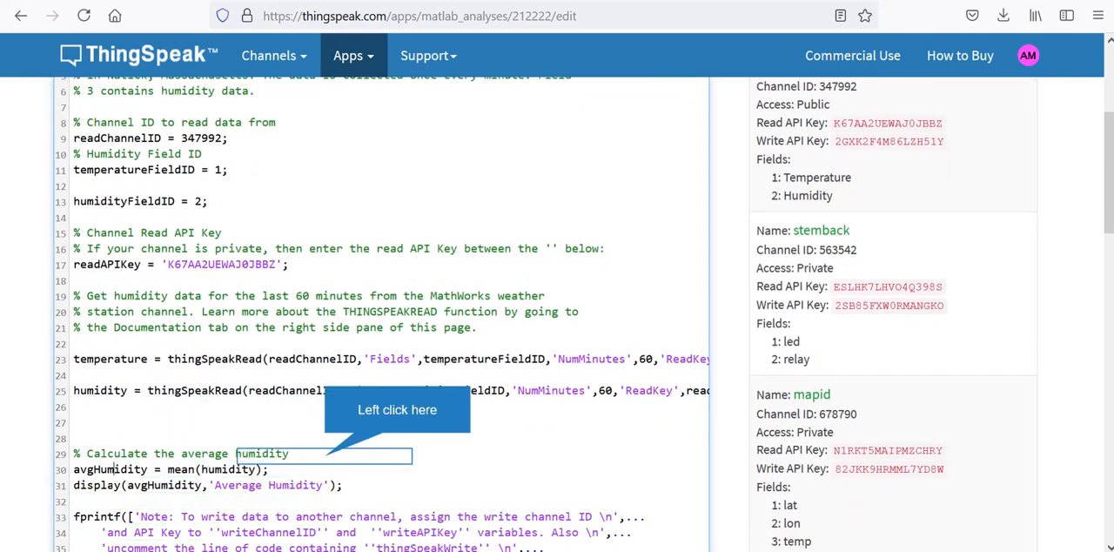
click(325, 456)
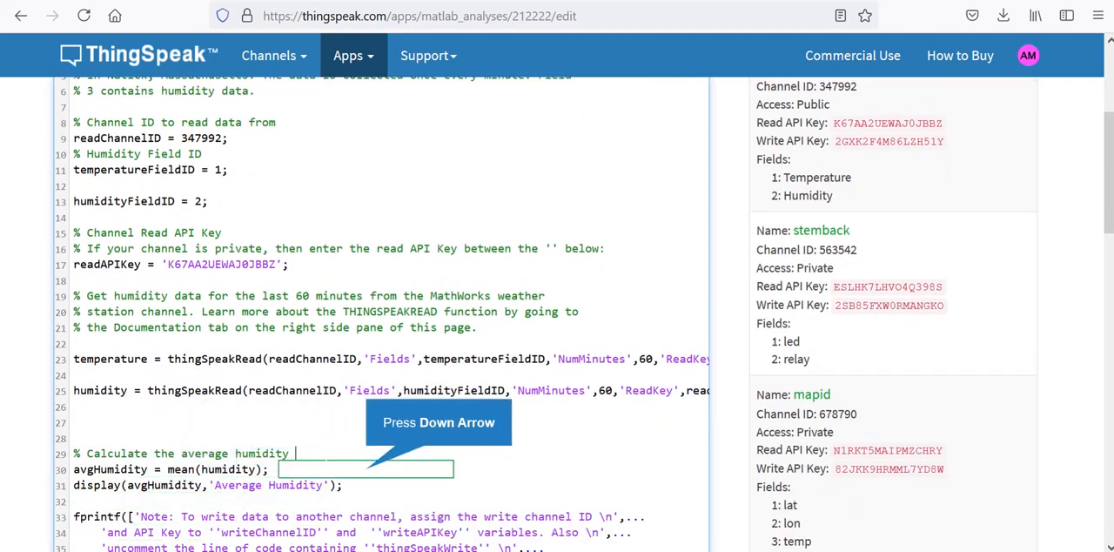
key(Down)
key(Down)
key(Down)
key(Return)
key(Down)
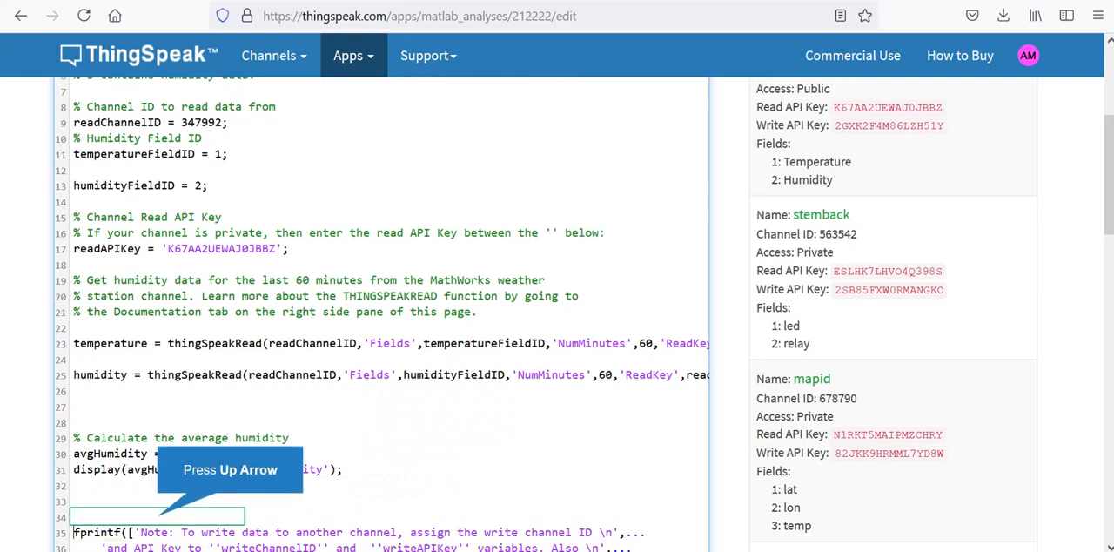
- Duplicate the avgHumidity calculation and its display line below the originals, keeping a blank line between the two pairs
key(Up)
key(Up)
key(Up)
key(Up)
key(shift+Down)
key(shift+Down)
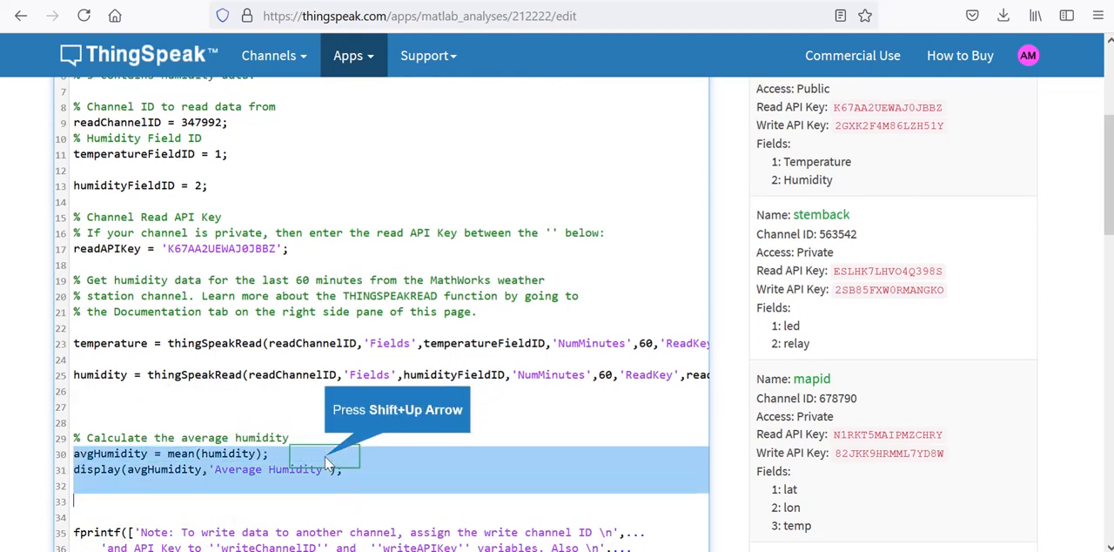
key(shift+Up)
key(ctrl+c)
key(Down)
key(Up)
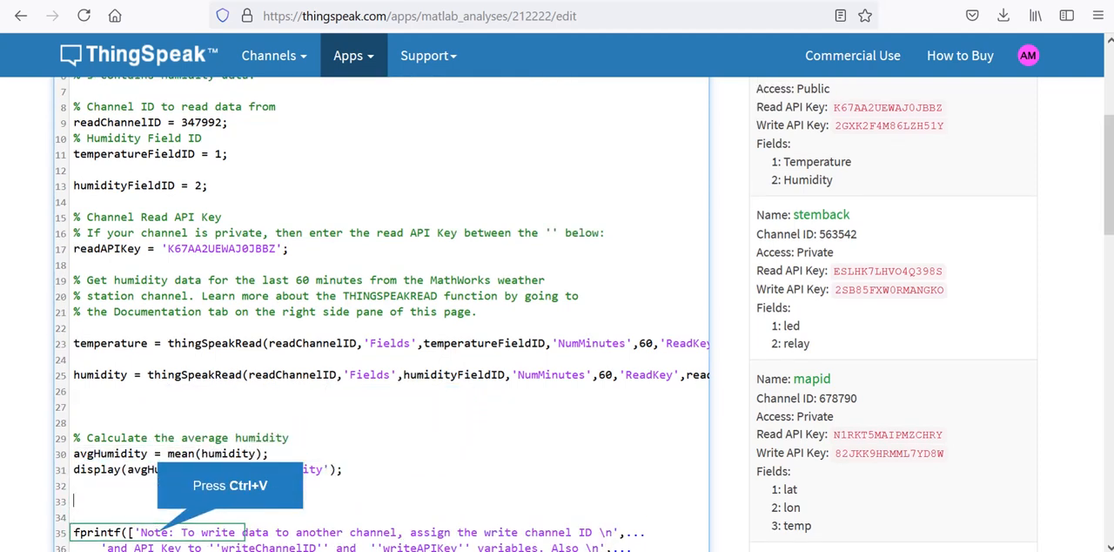
key(ctrl+v)
- Rename the output variable of the duplicated mean line to avgtemperature
key(Up)
key(Right)
key(Right)
key(Right)
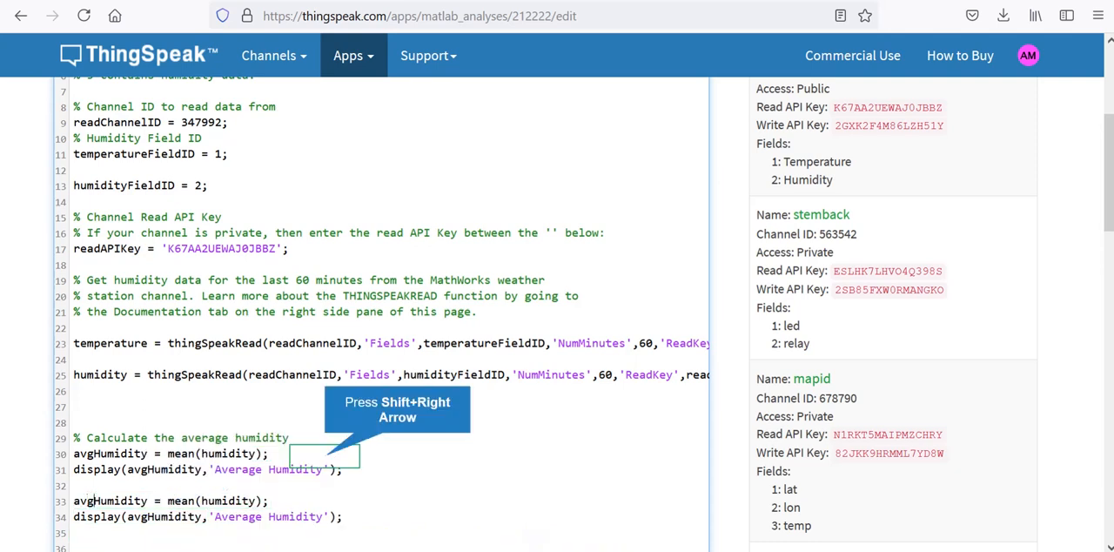
key(shift+Right)
key(shift+Right)
key(shift+Right)
key(shift+Right)
key(shift+Right)
key(shift+Right)
key(shift+Right)
key(shift+Right)
text(te)
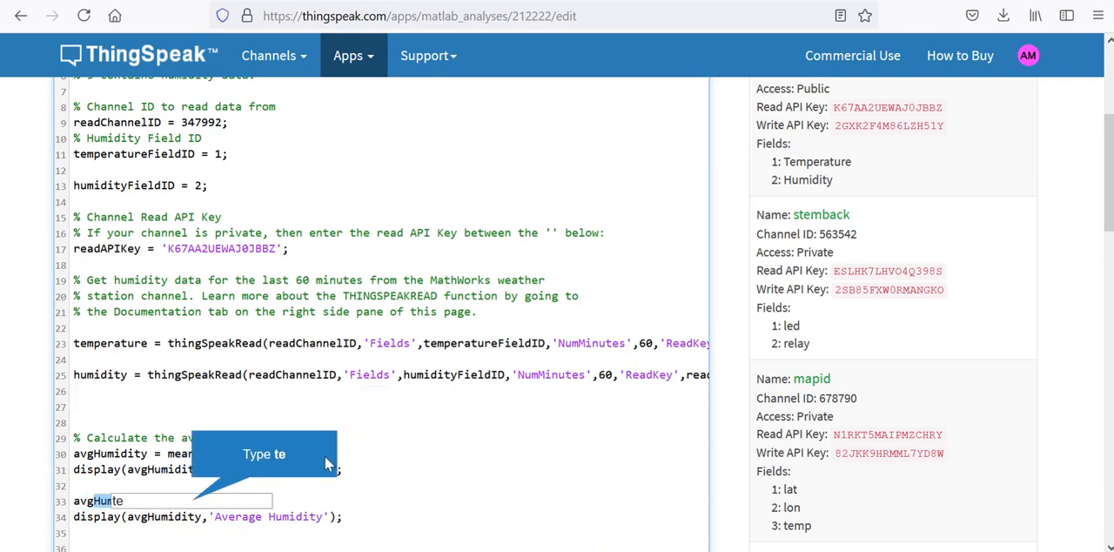
key(BackSpace)
text(empera)
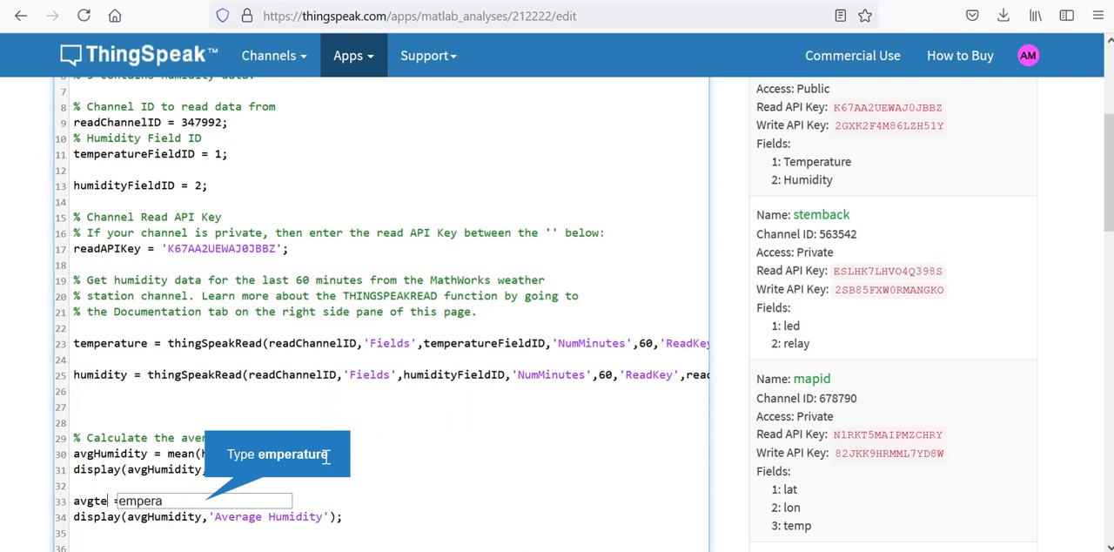
text(ture)
- Replace the argument of mean in the avgtemperature line with temperature
key(Right)
key(Right)
key(Right)
key(Right)
key(Right)
key(Right)
key(Right)
key(Right)
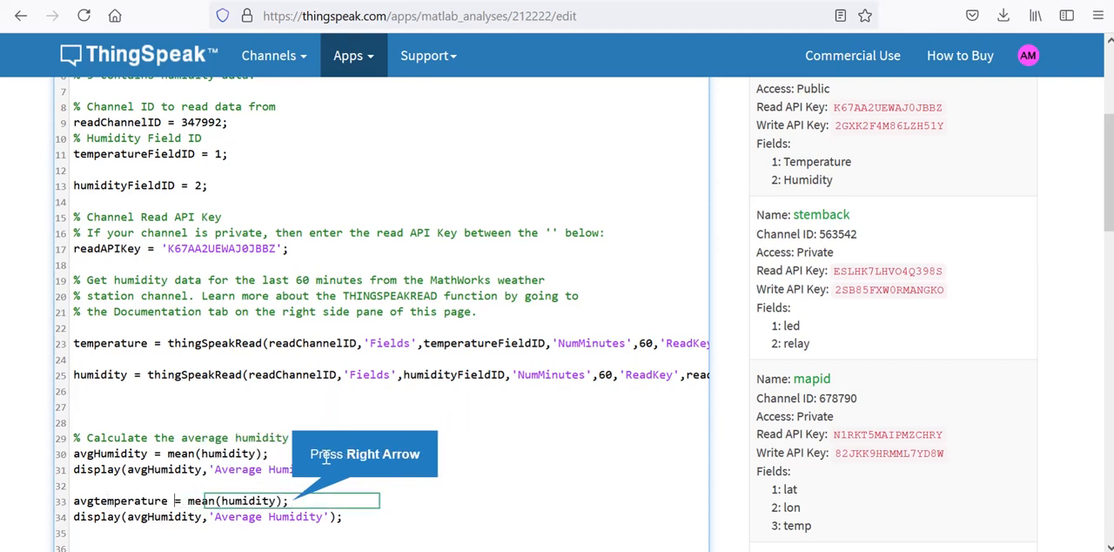
key(shift+Right)
key(shift+Right)
key(shift+Right)
key(shift+Right)
key(shift+Right)
key(shift+Right)
key(shift+Right)
key(shift+Right)
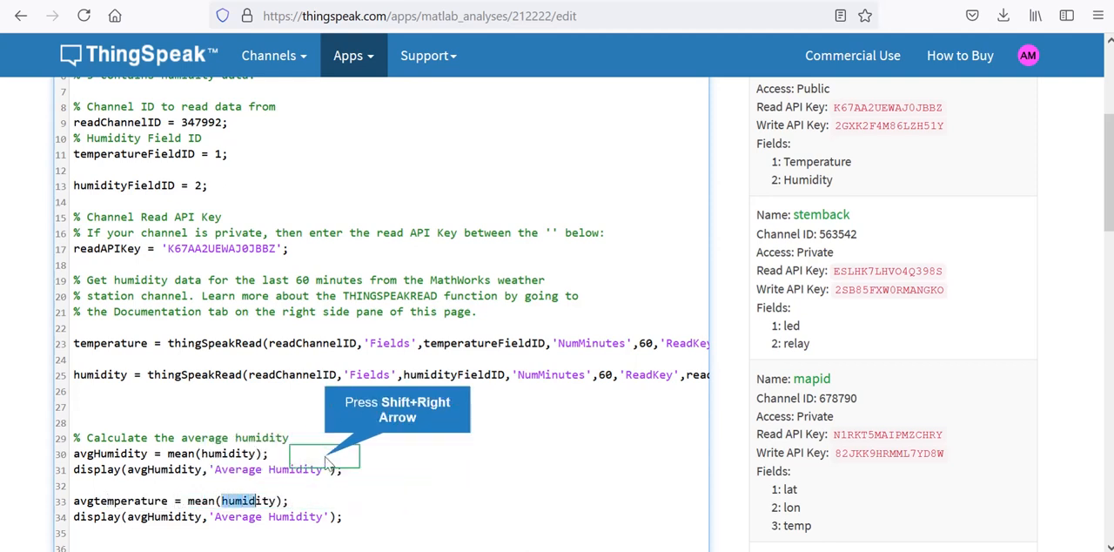
text(tempe)
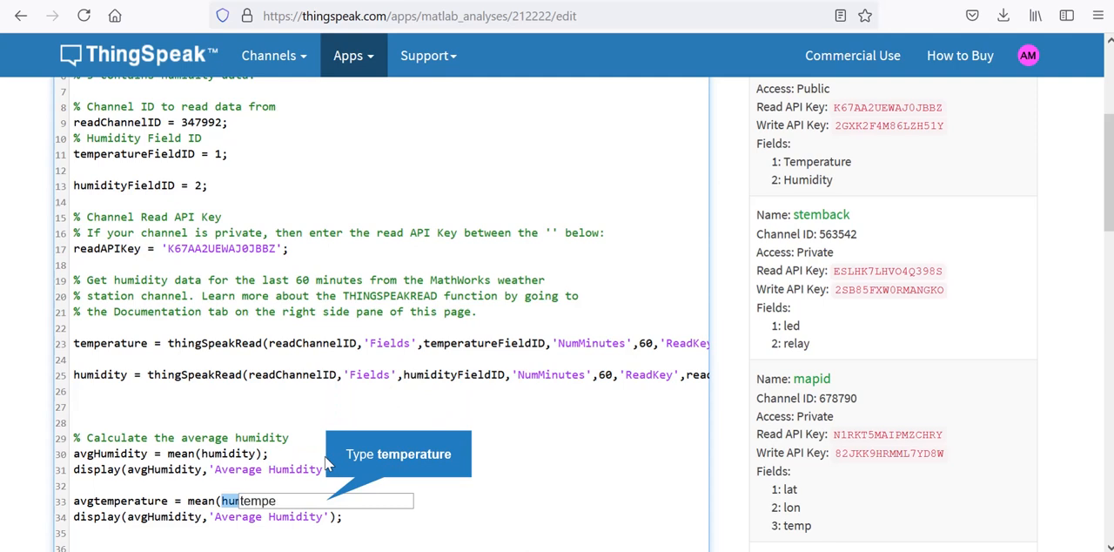
text(ra)
- Change the label text in the duplicated display line to 'Average Temperature'
key(Down)
key(Right)
key(Right)
key(Right)
key(Right)
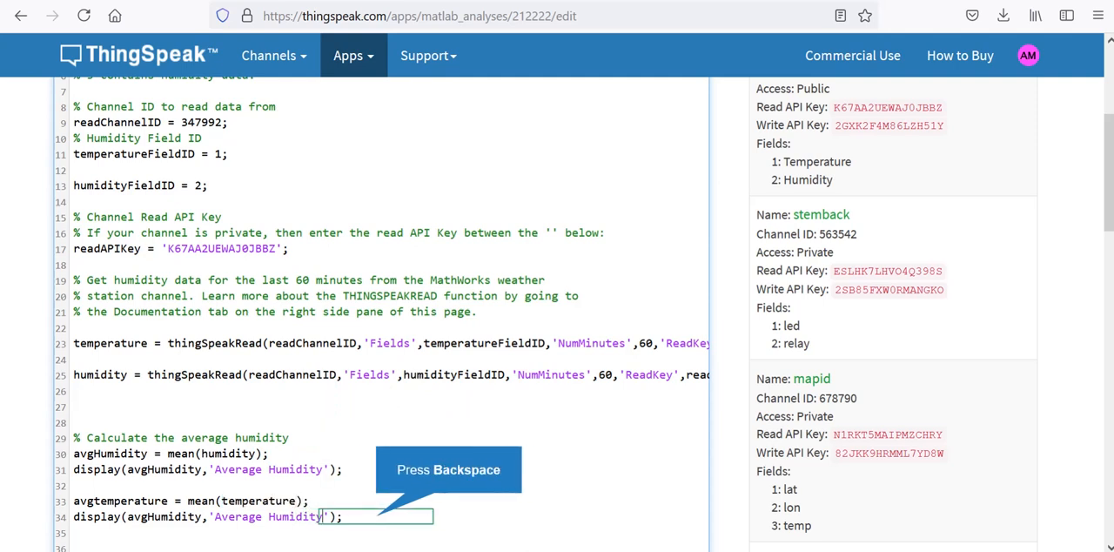
key(BackSpace)
key(BackSpace)
key(BackSpace)
key(BackSpace)
key(BackSpace)
key(BackSpace)
key(BackSpace)
key(BackSpace)
key(Caps_Lock)
text(T)
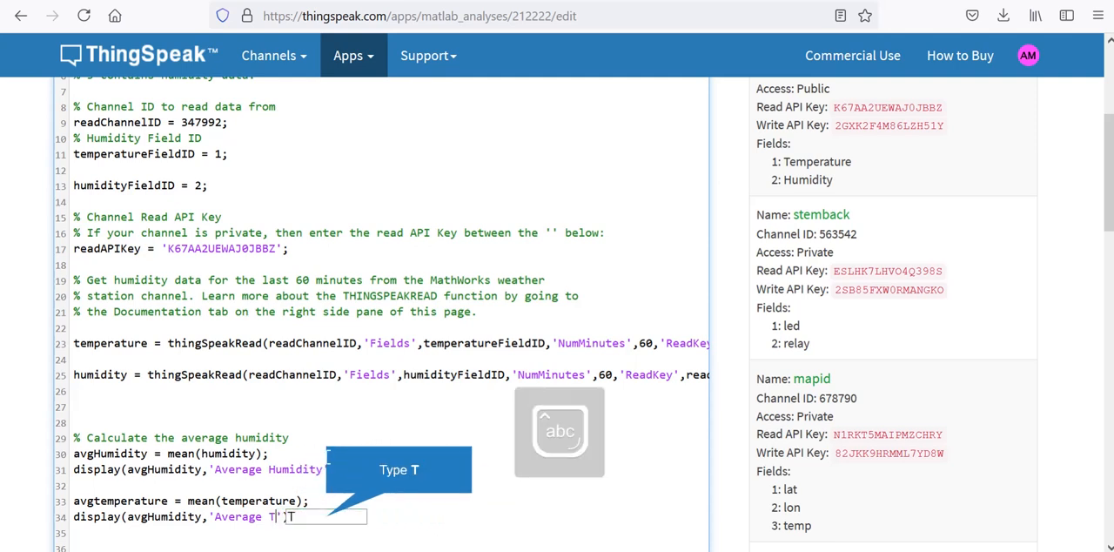
text(emperau)
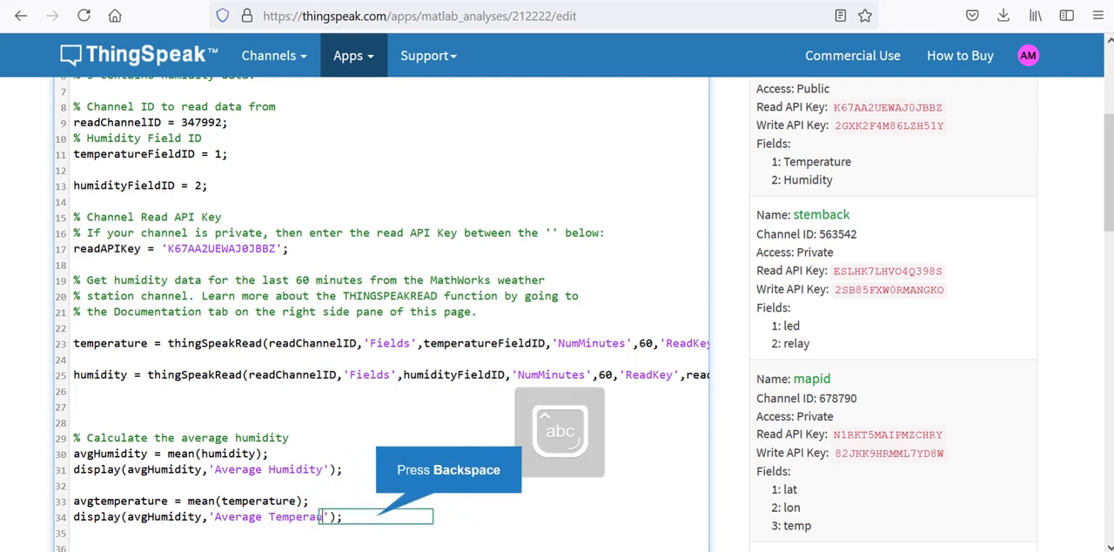
key(BackSpace)
text(ture)
- Replace avgHumidity with avgtemperature as the displayed variable in the Average Temperature line
key(Left)
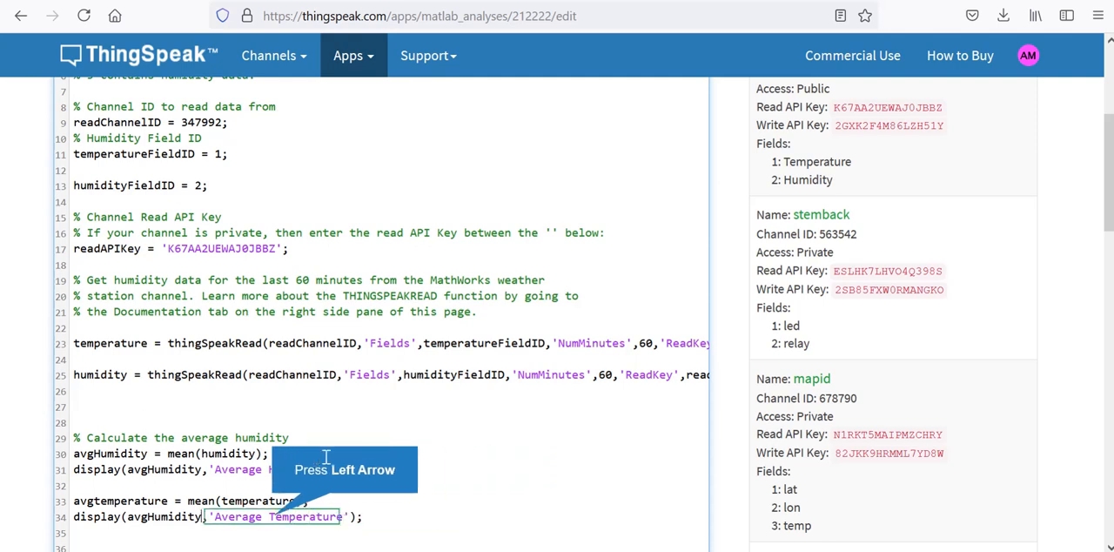
key(BackSpace)
key(BackSpace)
key(BackSpace)
key(BackSpace)
key(BackSpace)
key(BackSpace)
key(Left)
key(BackSpace)
key(Right)
key(BackSpace)
text(tem)
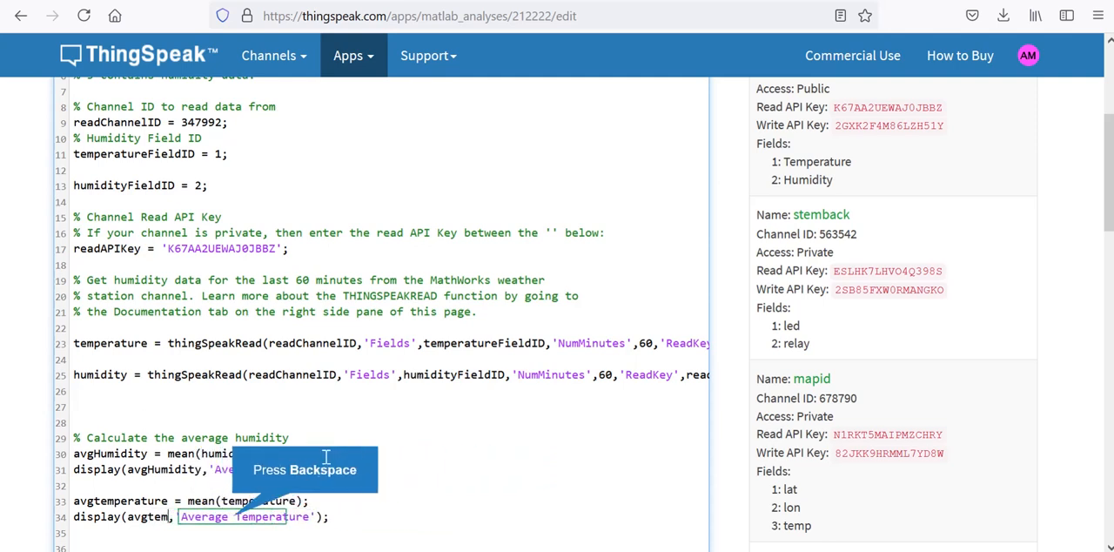
text(pe)
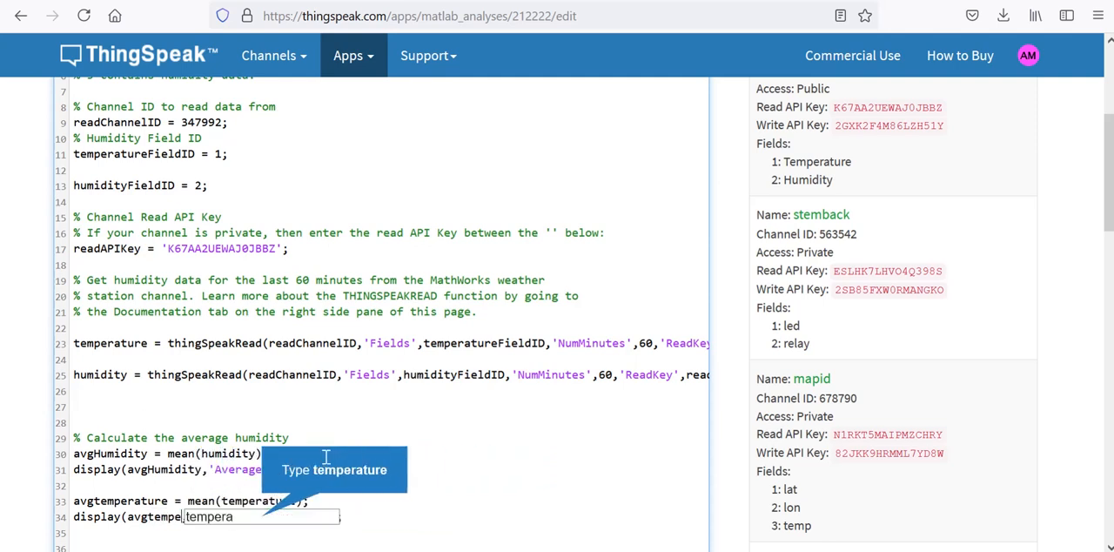
text(rature)
key(Left)
key(Left)
key(Left)
key(Left)
key(Left)
key(Left)
key(Left)
key(Left)
key(Left)
key(Left)
key(Left)
key(Left)
key(Left)
key(Left)
key(Left)
key(Left)
key(Left)
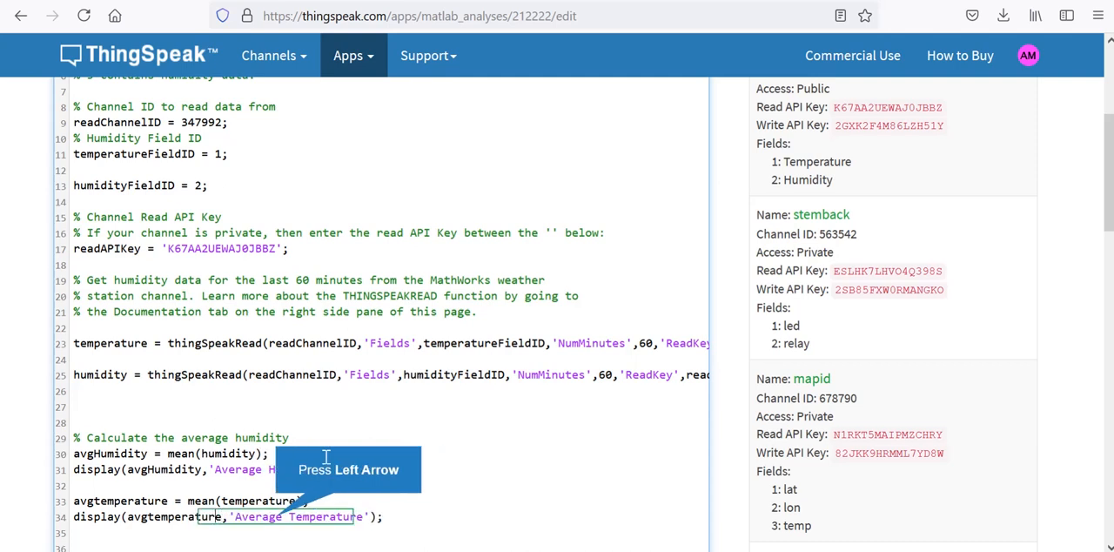
key(Up)
key(Down)
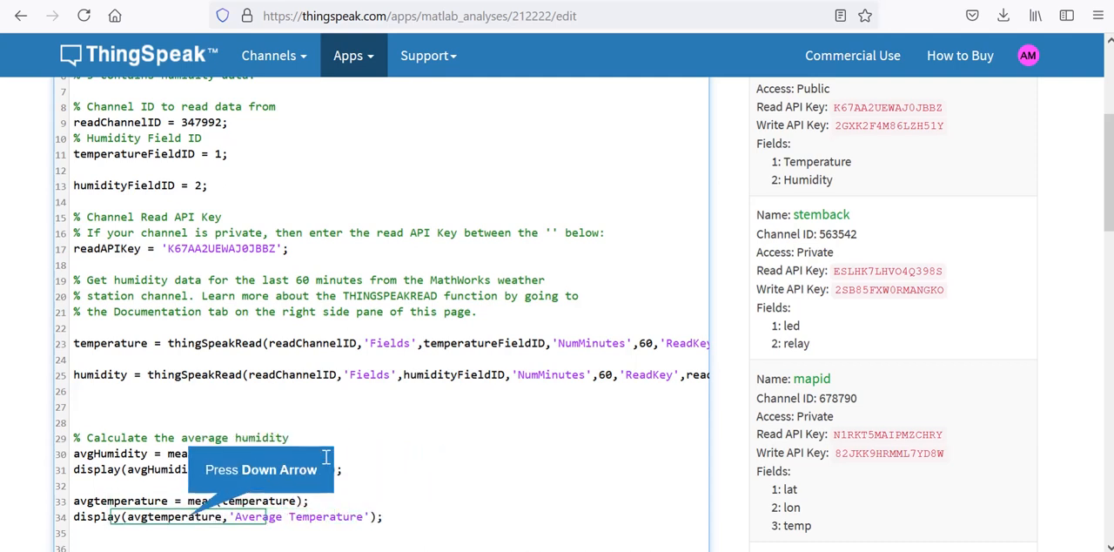
key(Up)
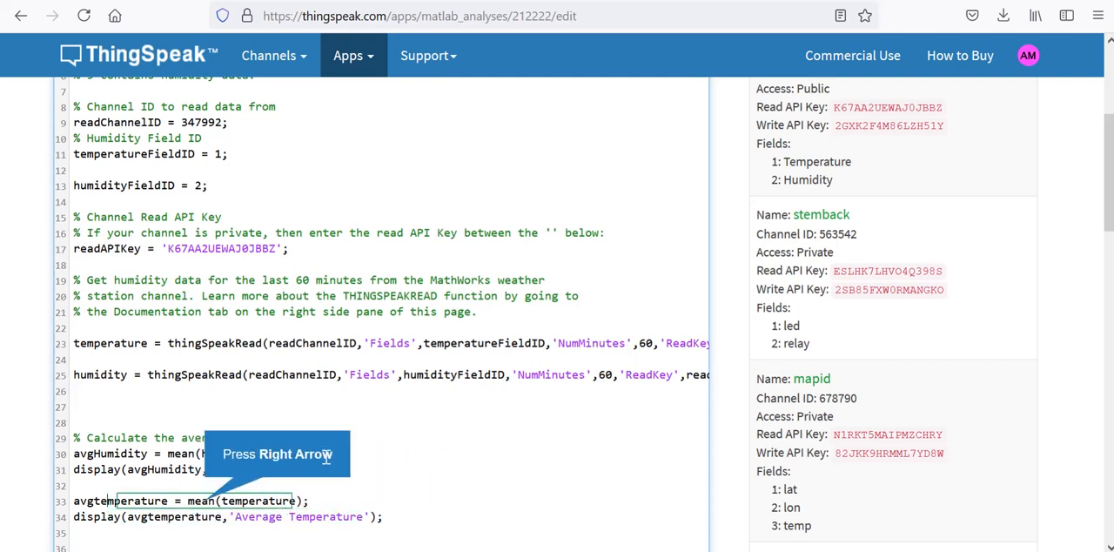
key(Down)
key(Right)
key(Right)
key(Right)
key(Right)
key(Right)
key(Right)
key(Right)
key(Right)
key(Right)
key(Right)
key(Right)
key(Right)
key(Right)
key(Right)
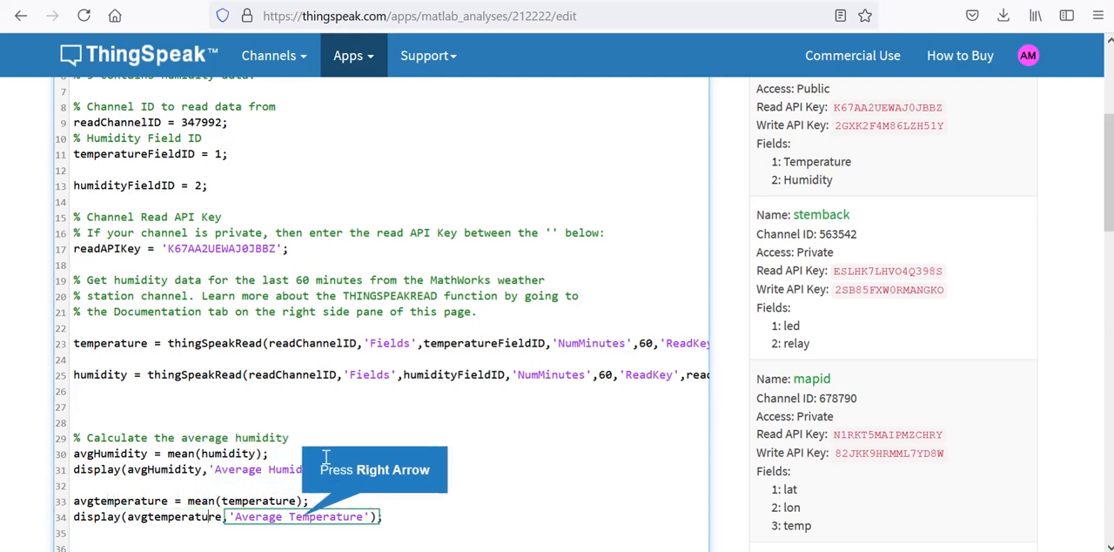
- Save and run the analysis, and review the average humidity and temperature in its output
key(Down)
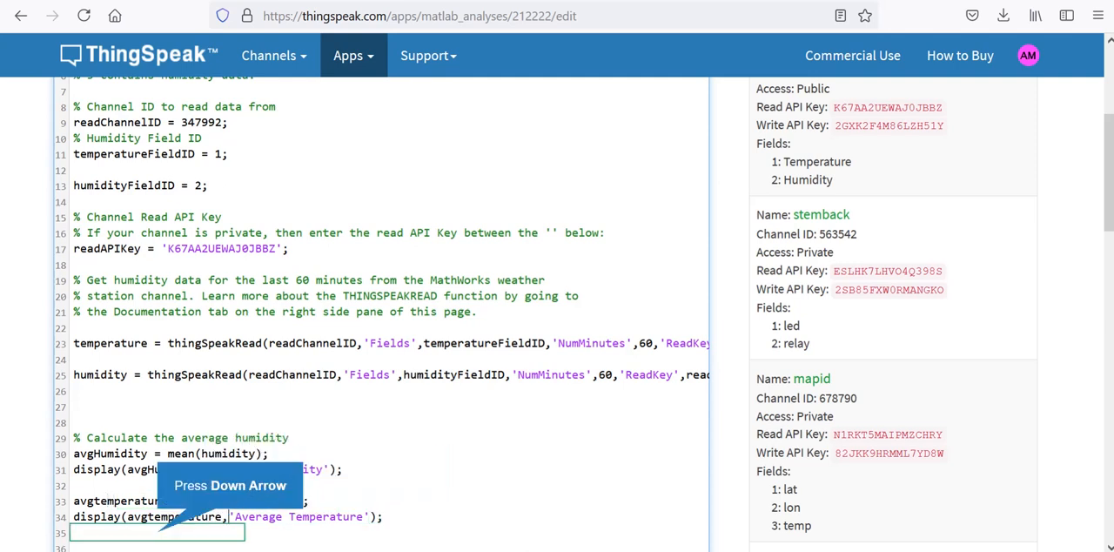
key(Down)
key(Down)
key(Down)
key(Down)
key(Down)
key(Down)
key(Down)
key(Down)
key(Down)
key(Down)
key(Down)
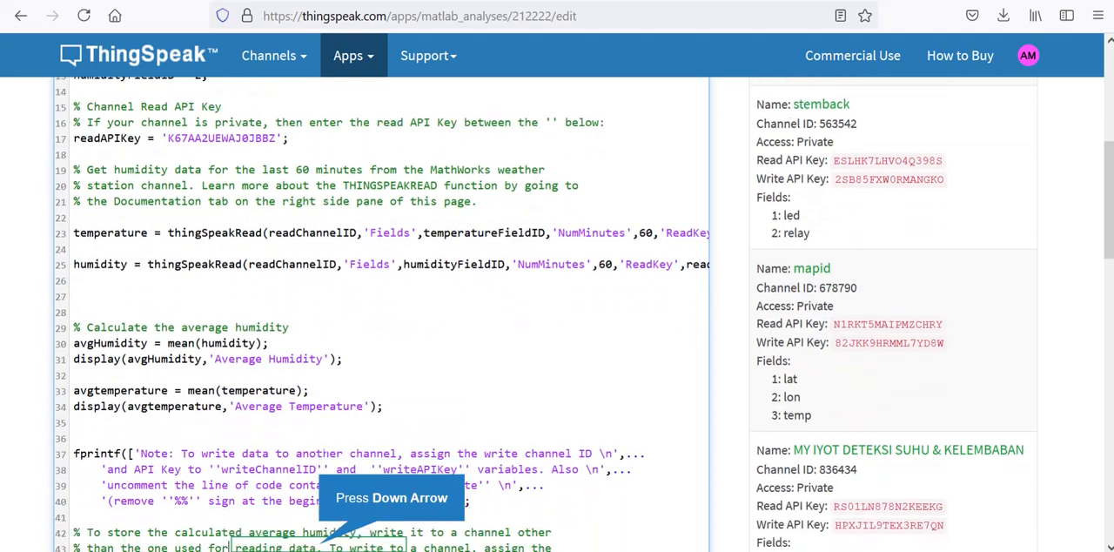
key(Down)
key(Down)
key(Down)
key(Down)
key(Down)
key(Down)
key(Down)
key(Down)
key(Down)
key(Down)
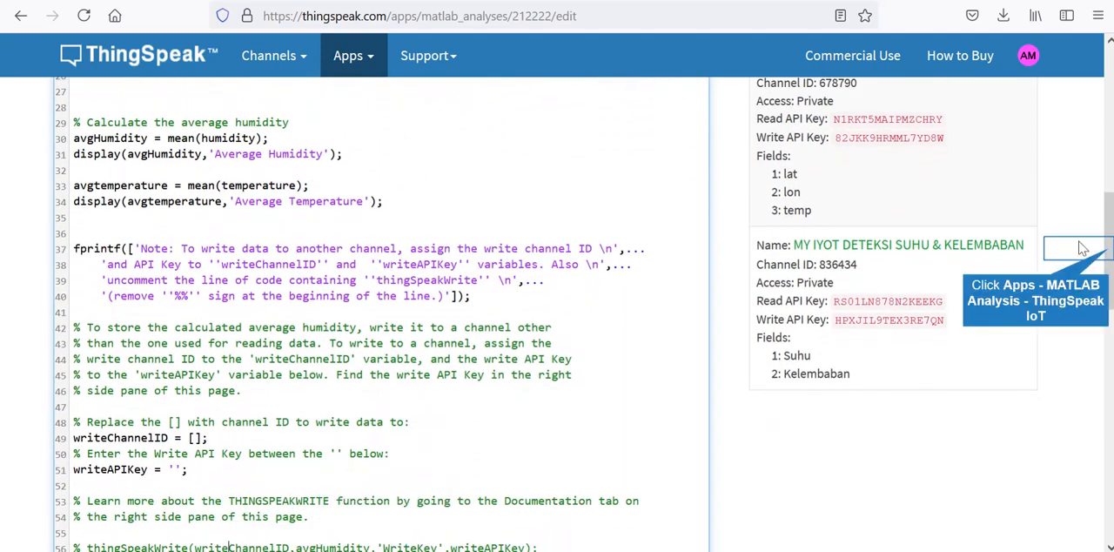
scroll(1107, 246, down, 3)
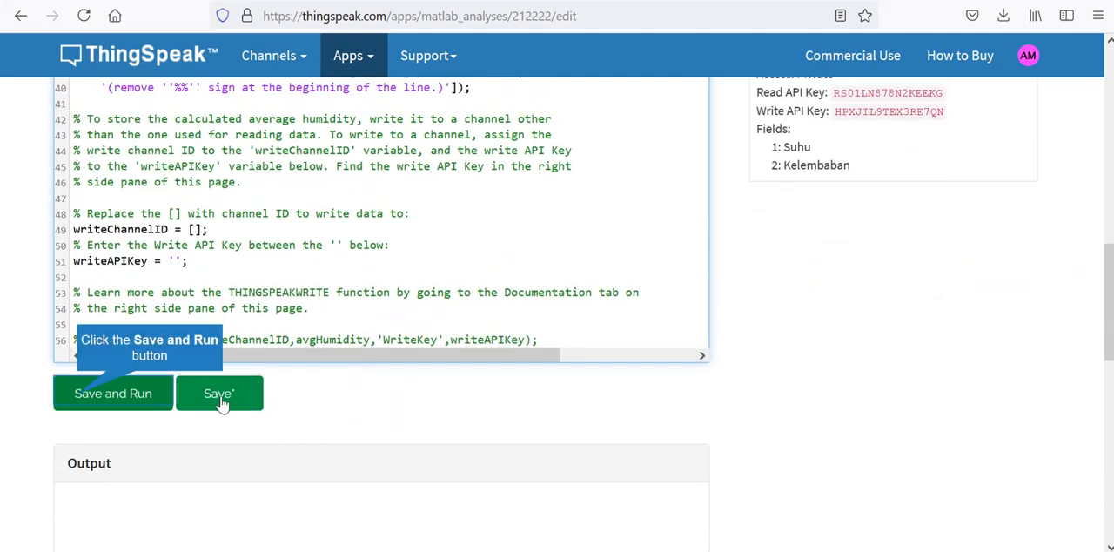
click(98, 398)
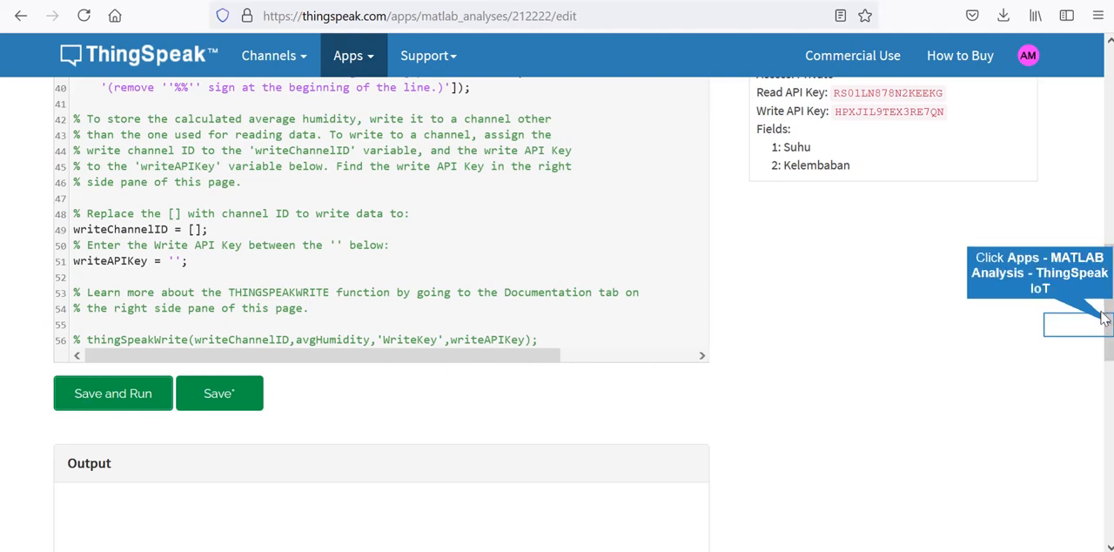
scroll(1108, 324, down, 3)
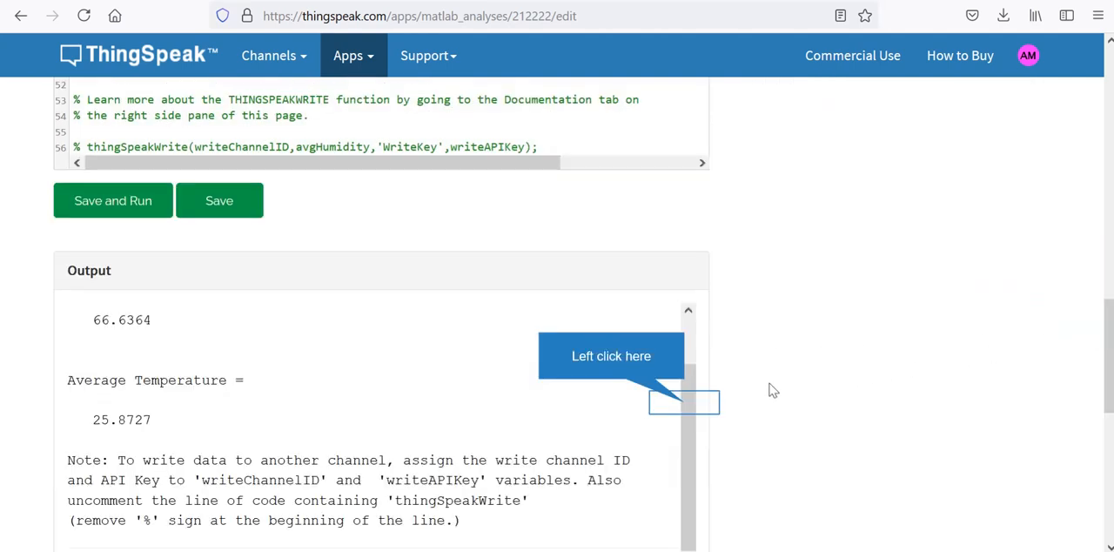
click(686, 409)
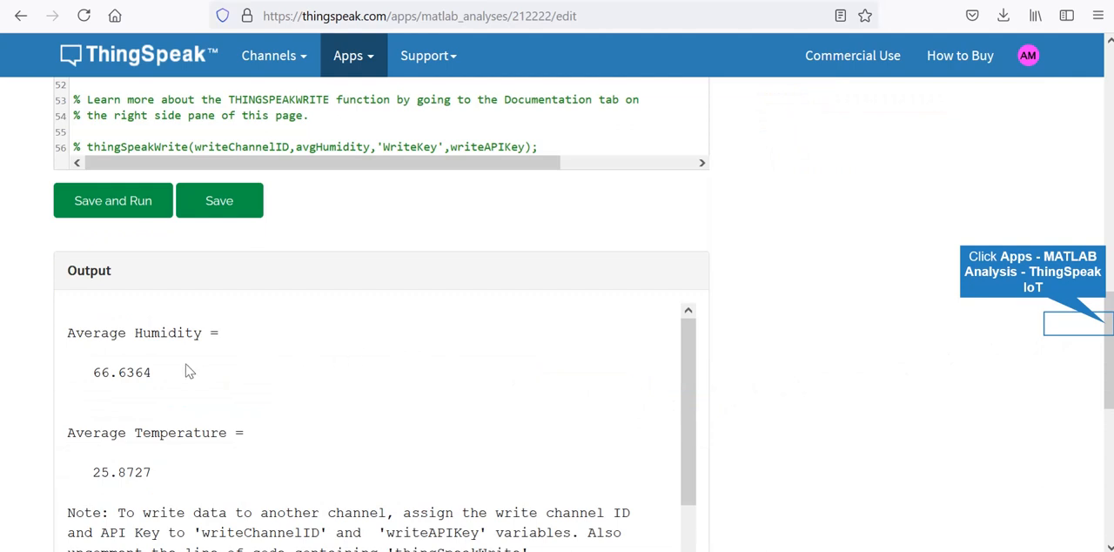